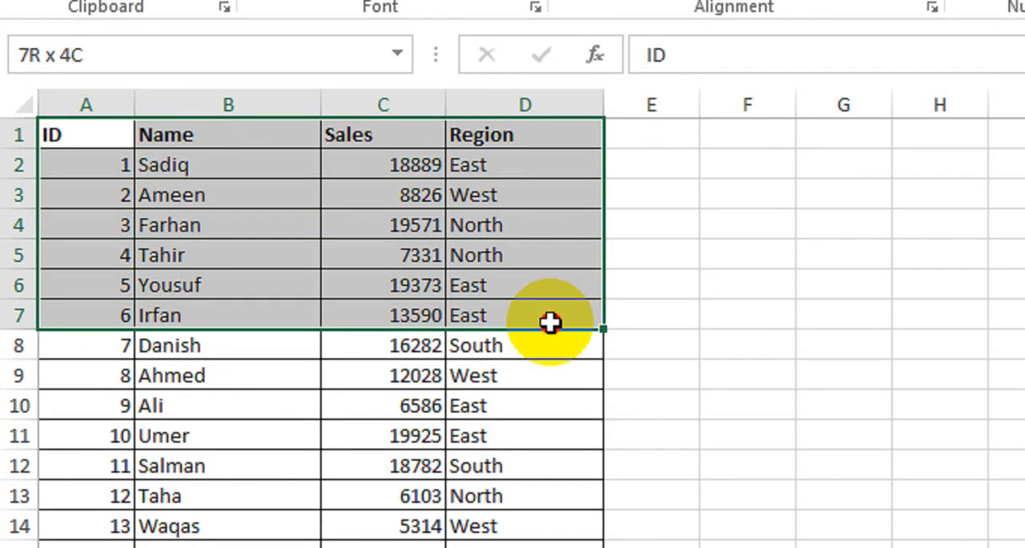
left_click_drag(550, 322, 568, 531)
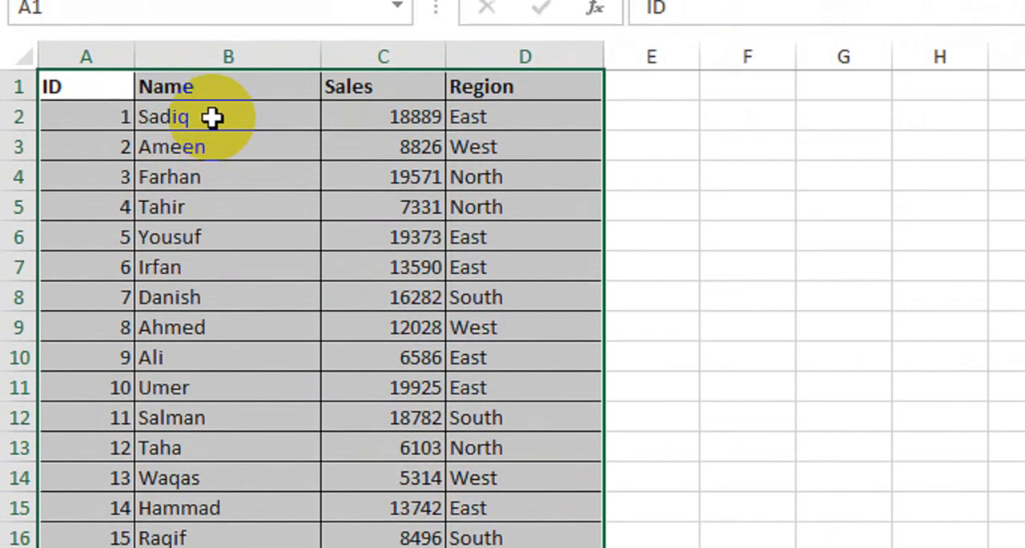
left_click_drag(213, 100, 213, 314)
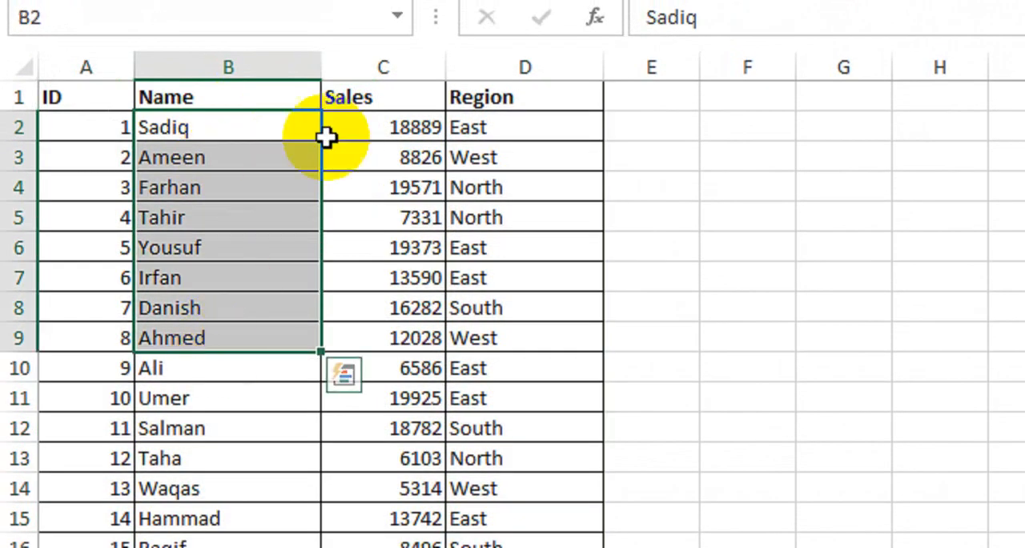
left_click_drag(352, 68, 376, 218)
left_click_drag(479, 145, 540, 524)
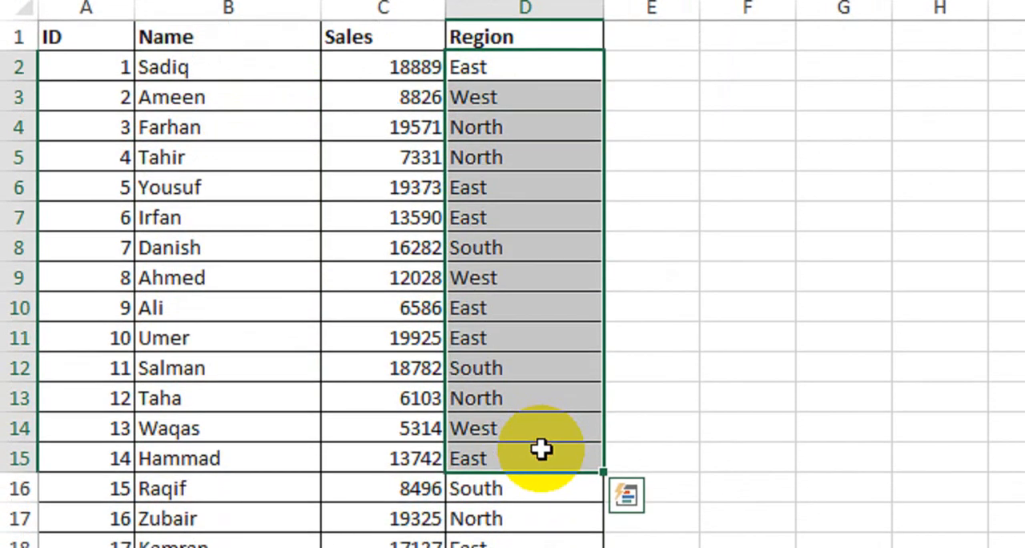
left_click(651, 264)
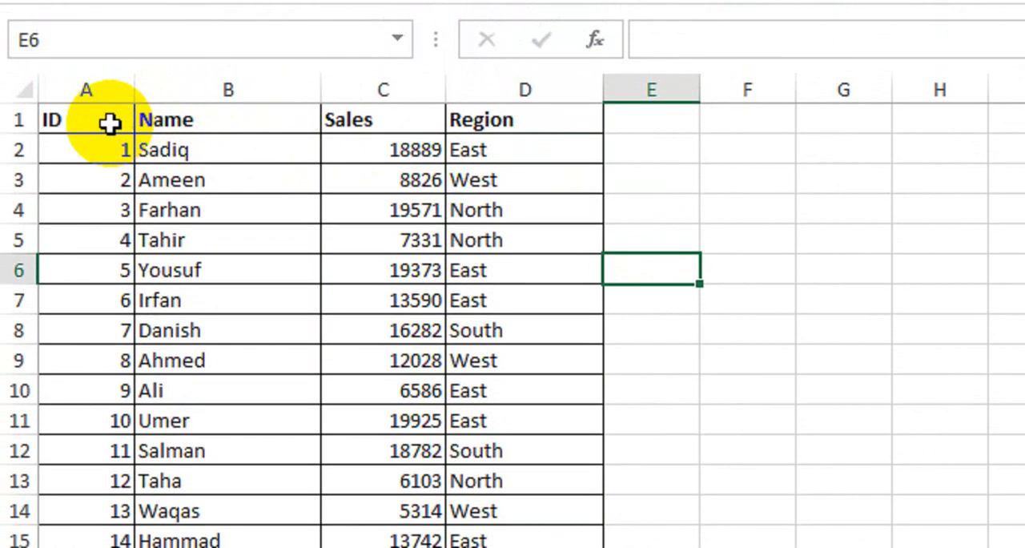
- Convert the whole data range starting at A1, with its ID, Name, Sales and Region columns, into a table
left_click(110, 23)
key("ctrl+a")
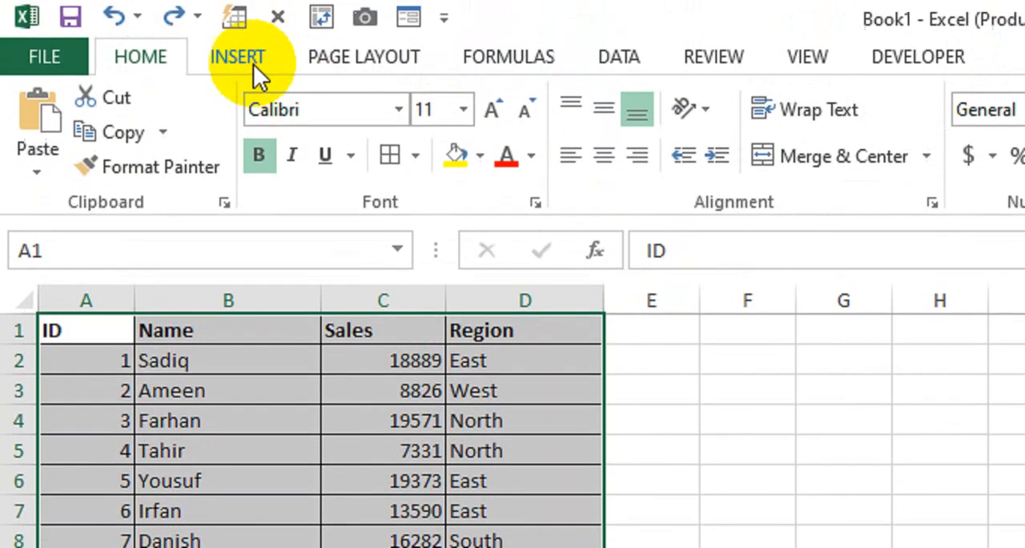
left_click(240, 58)
left_click(263, 152)
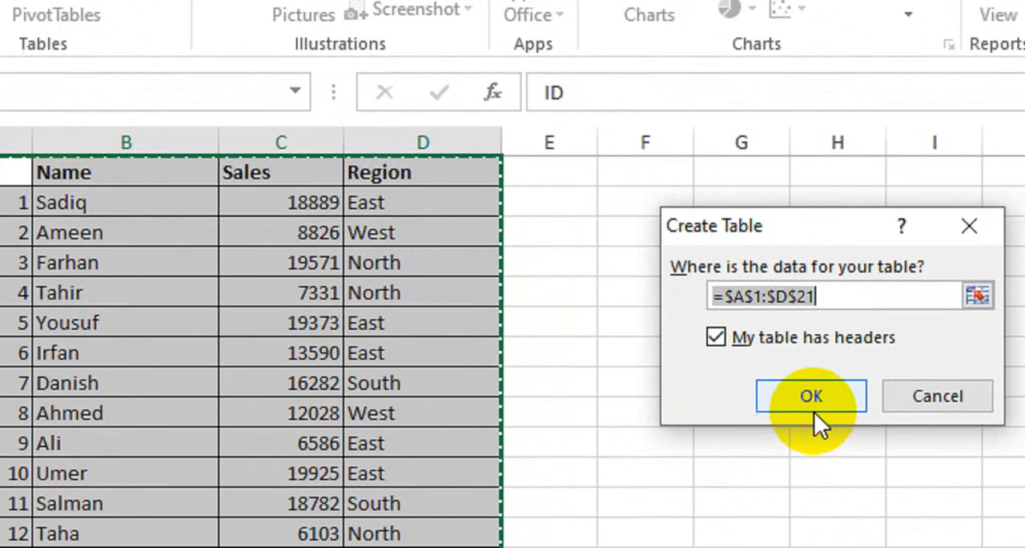
left_click(890, 429)
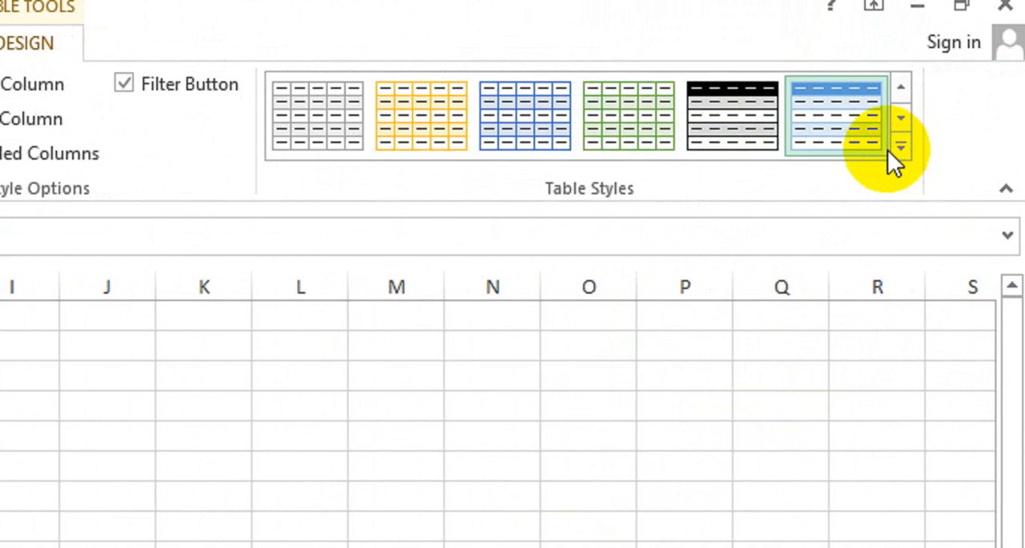
left_click(901, 147)
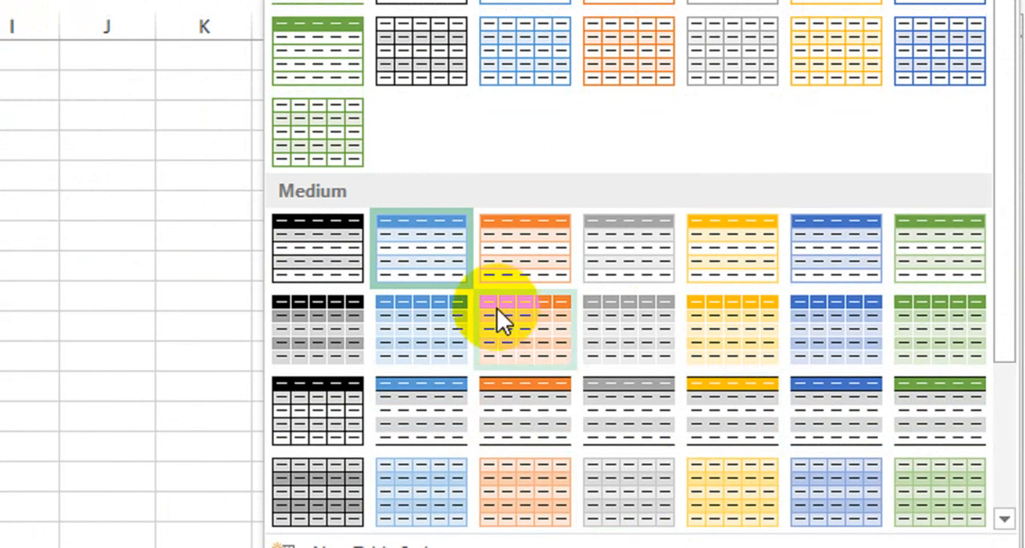
left_click(83, 294)
left_click(46, 210)
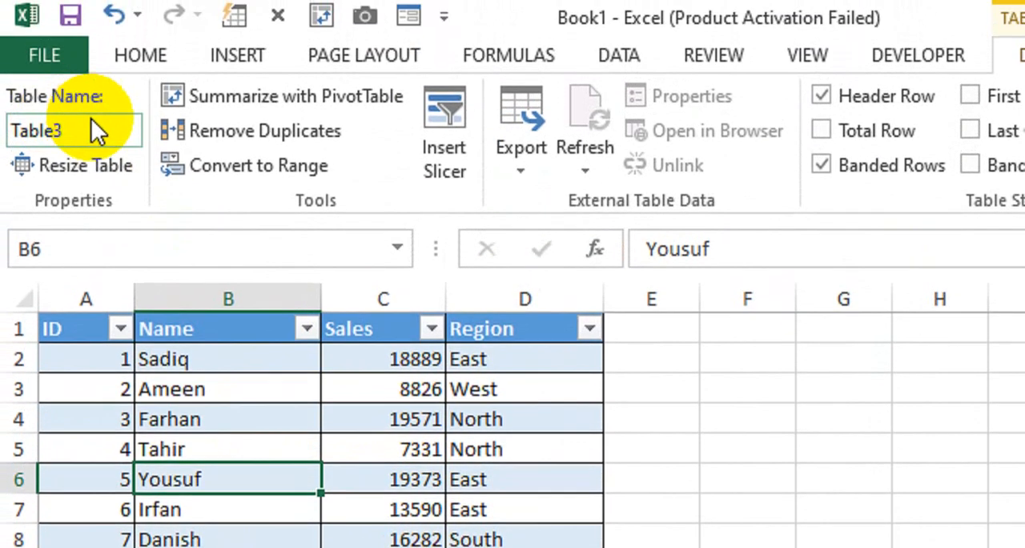
- Rename the table as EmpData
left_click(91, 63)
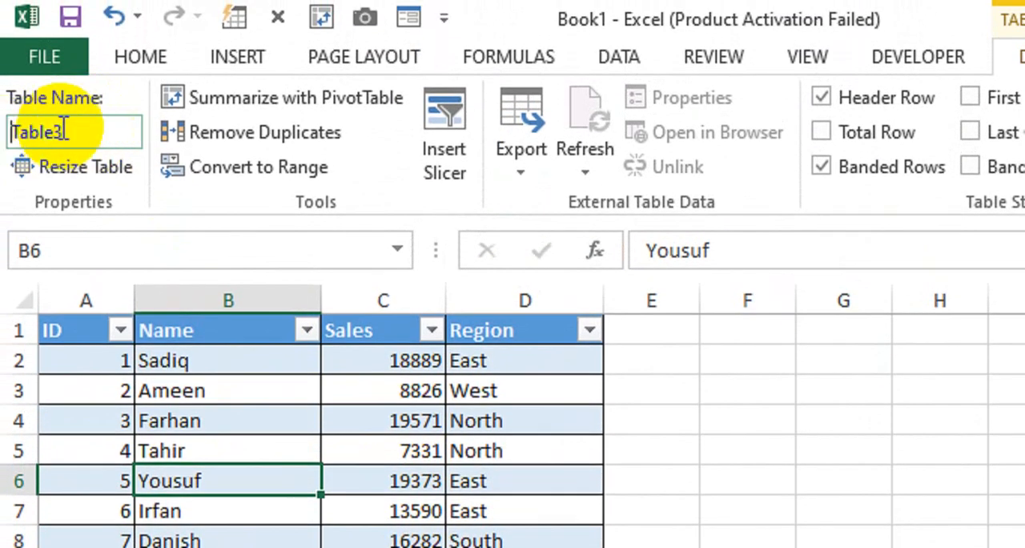
left_click(103, 124)
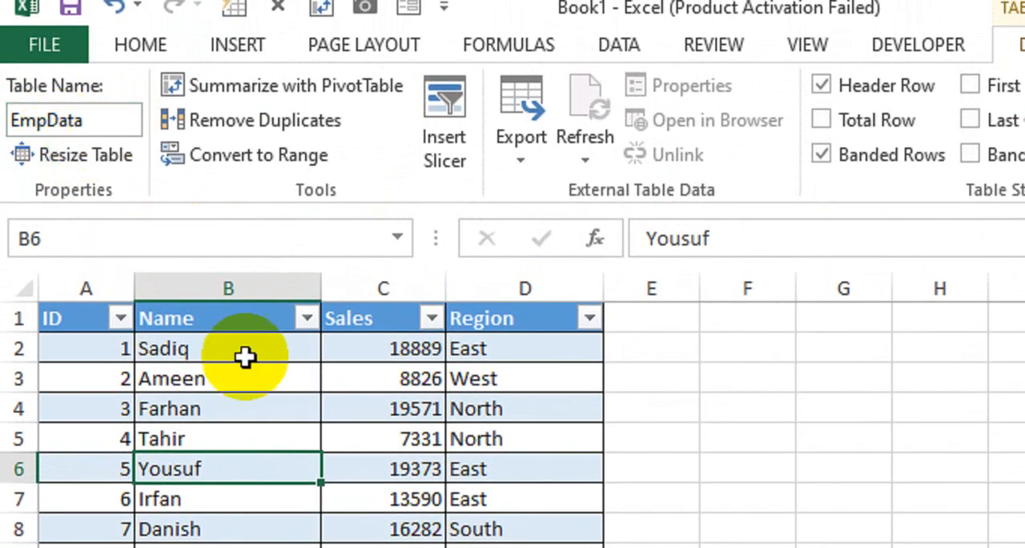
left_click(488, 444)
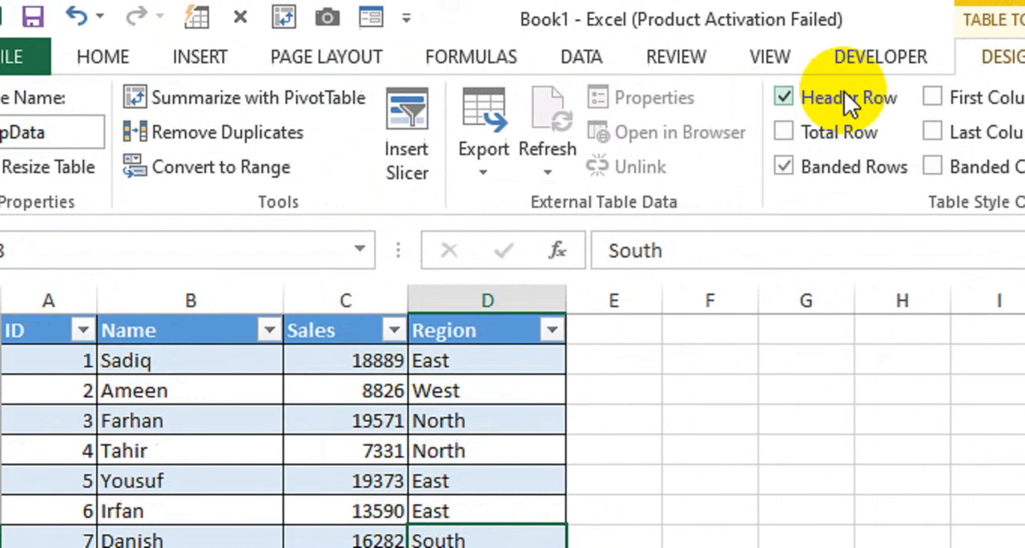
- Insert an ActiveX text box over about G3:I4 and place a duplicate of it over about K3:M4
left_click(803, 53)
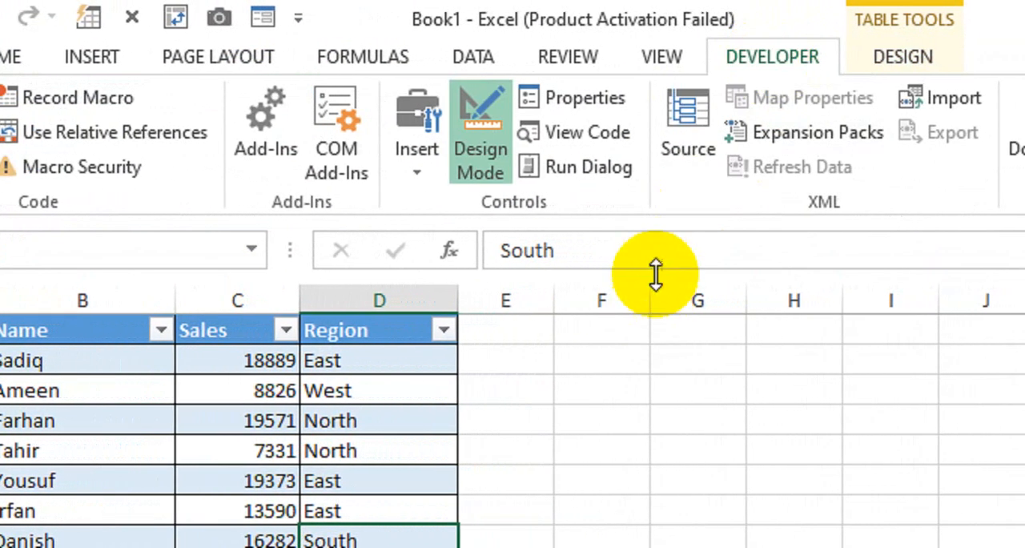
left_click(425, 170)
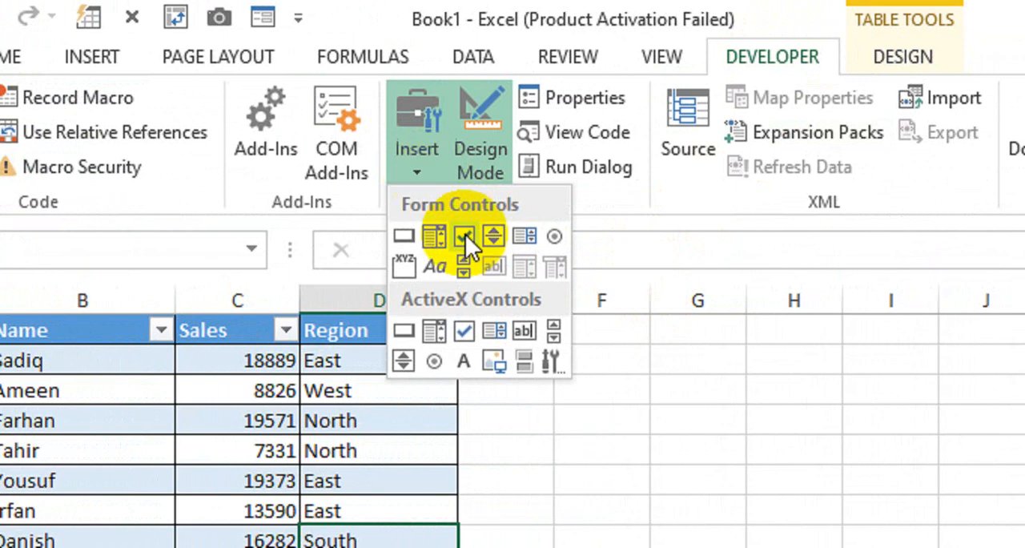
left_click(522, 335)
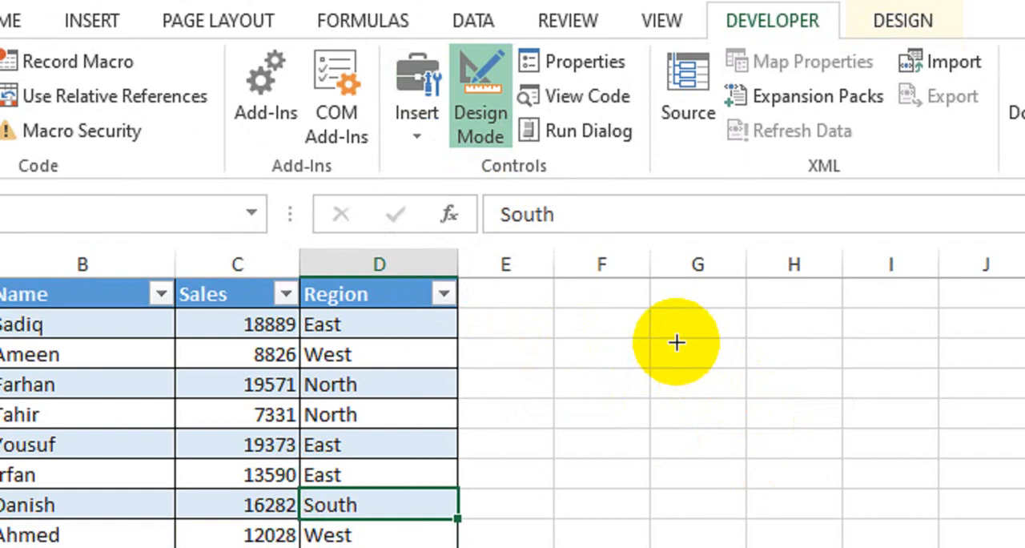
left_click_drag(672, 338, 922, 396)
left_click_drag(794, 396, 773, 396)
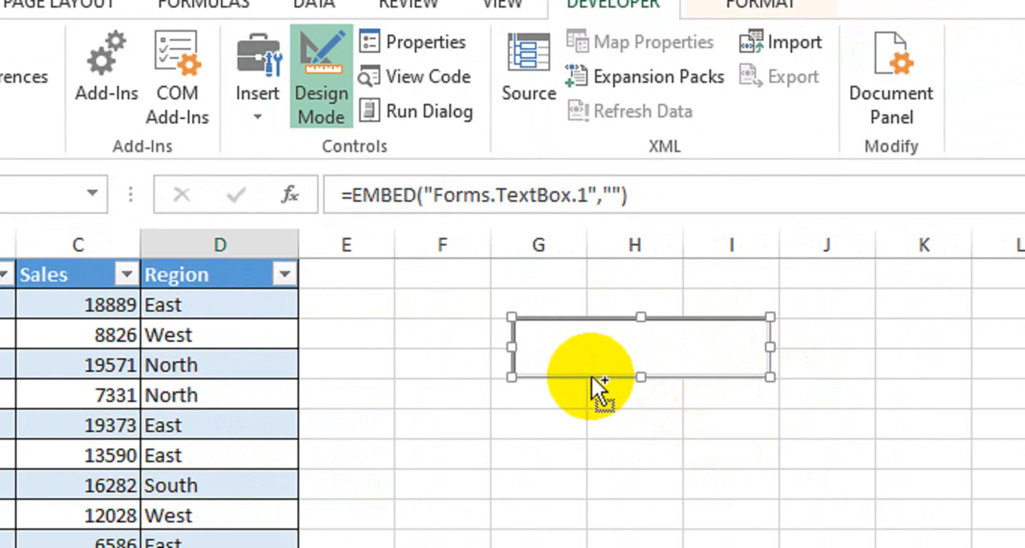
left_click_drag(599, 384, 755, 371)
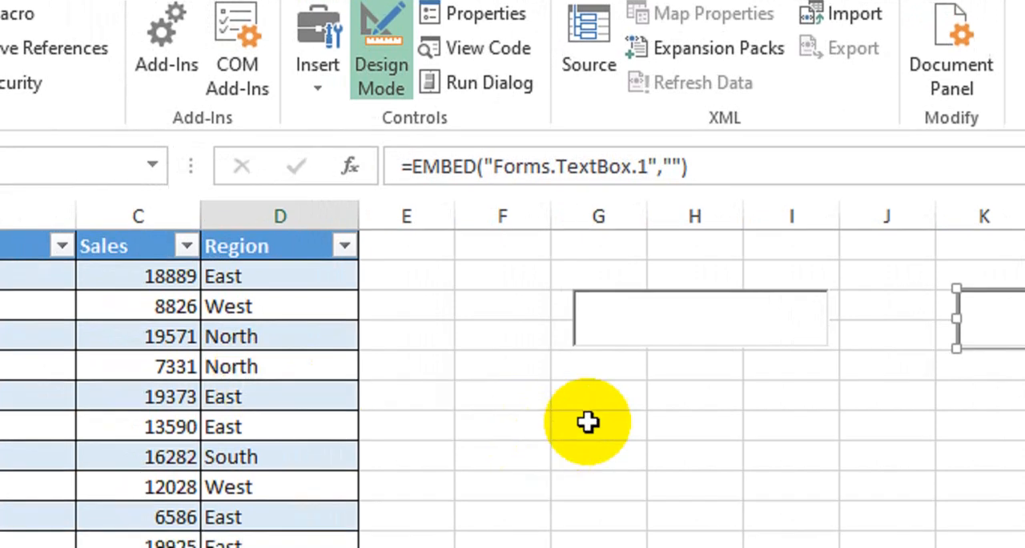
- Set the LinkedCell property of the first text box, over columns G to I, to f3 and close its properties
left_click(665, 343)
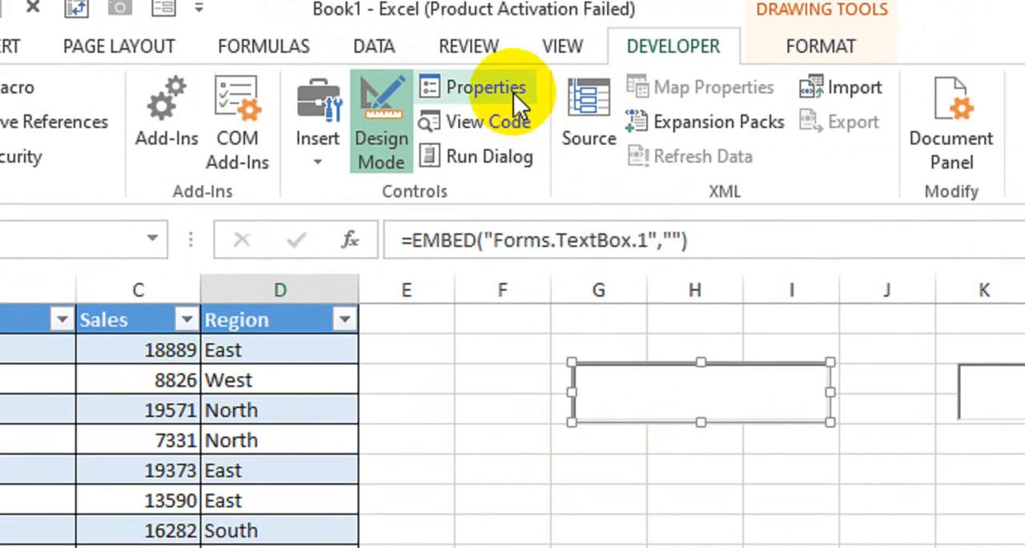
left_click(512, 16)
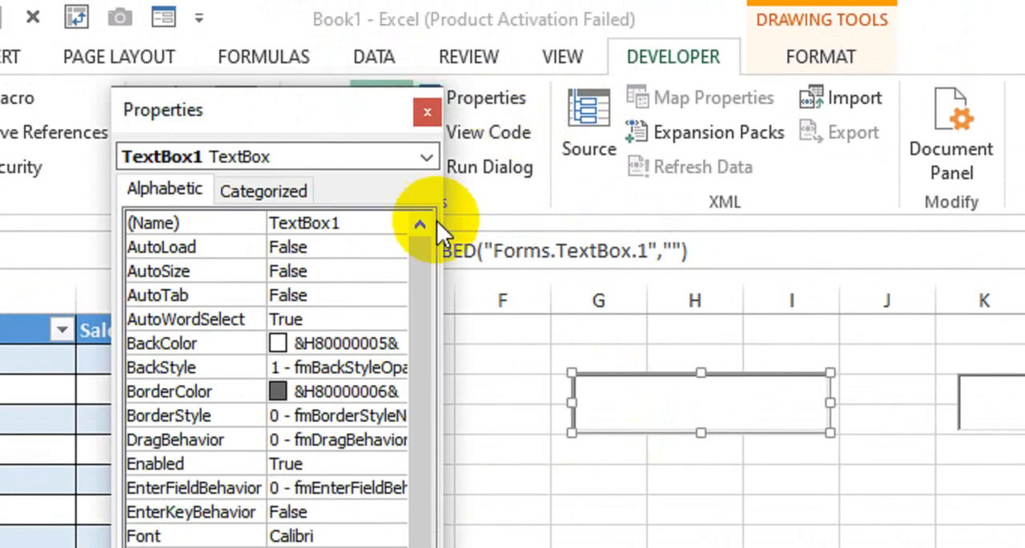
left_click_drag(308, 112, 123, 91)
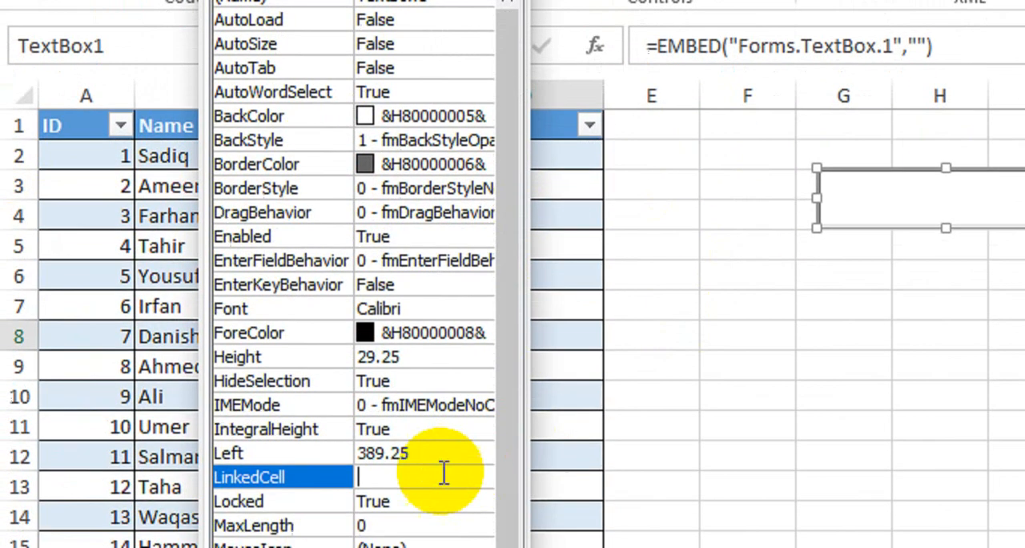
type("f3")
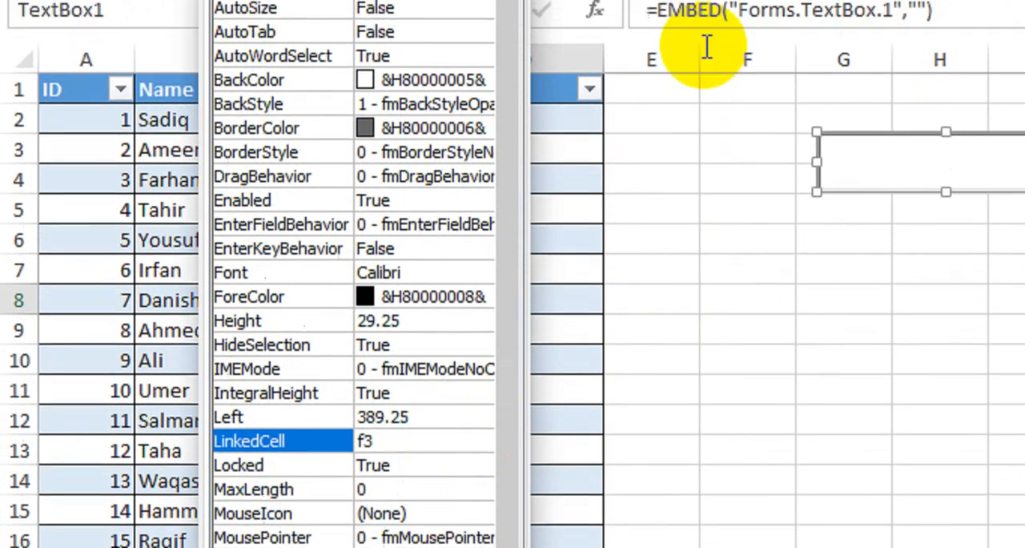
left_click(520, 88)
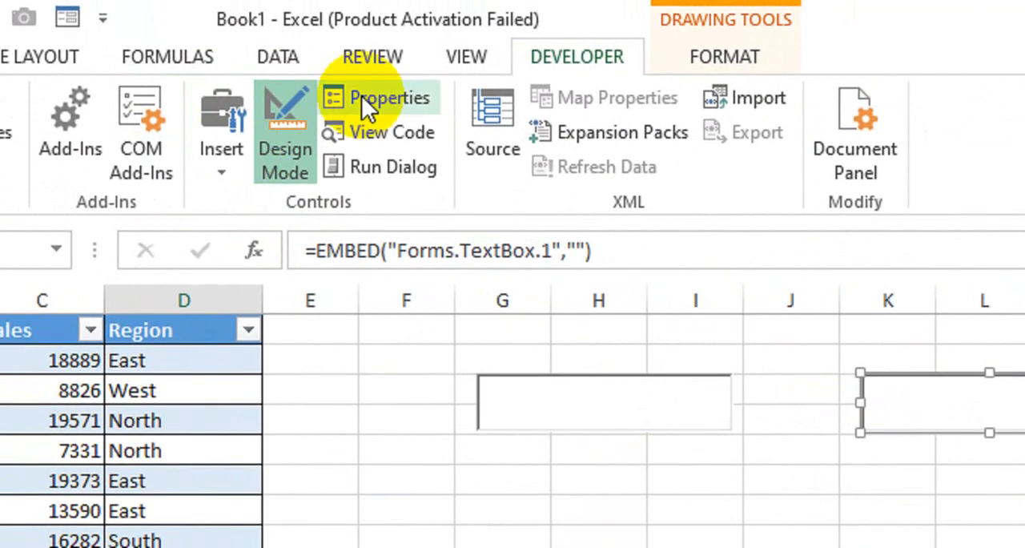
- Set the LinkedCell property of the second text box, over columns K to M, and close its properties
left_click(361, 96)
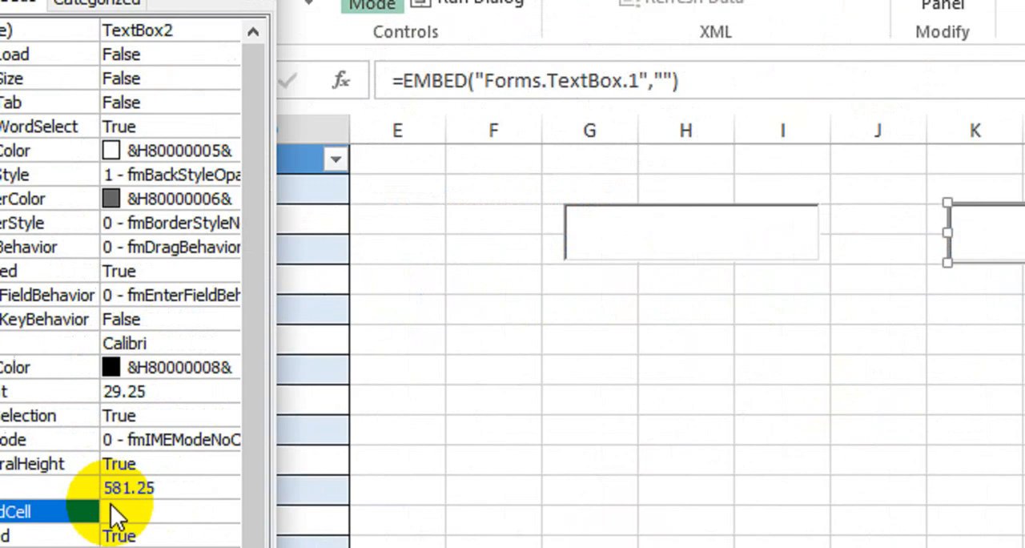
left_click(84, 547)
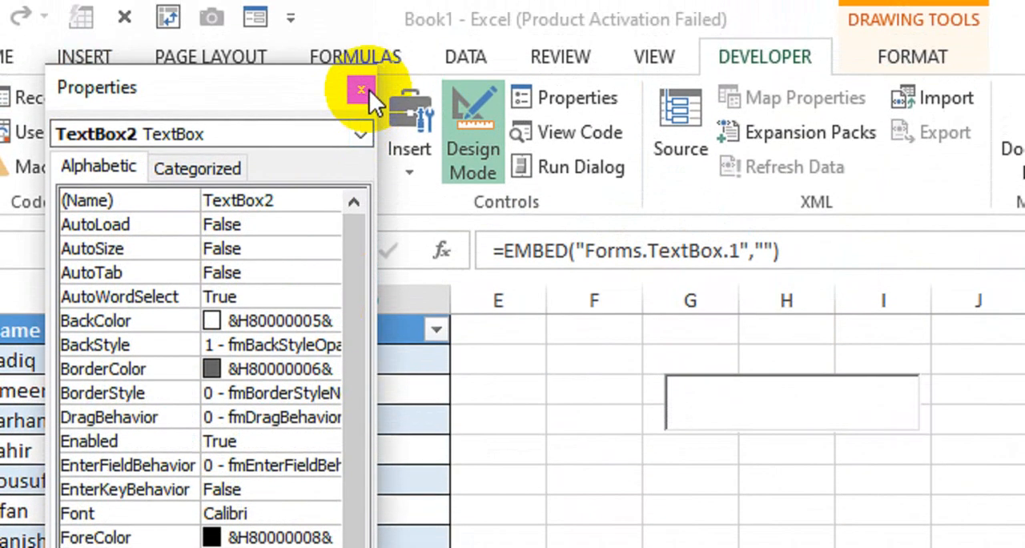
left_click(367, 90)
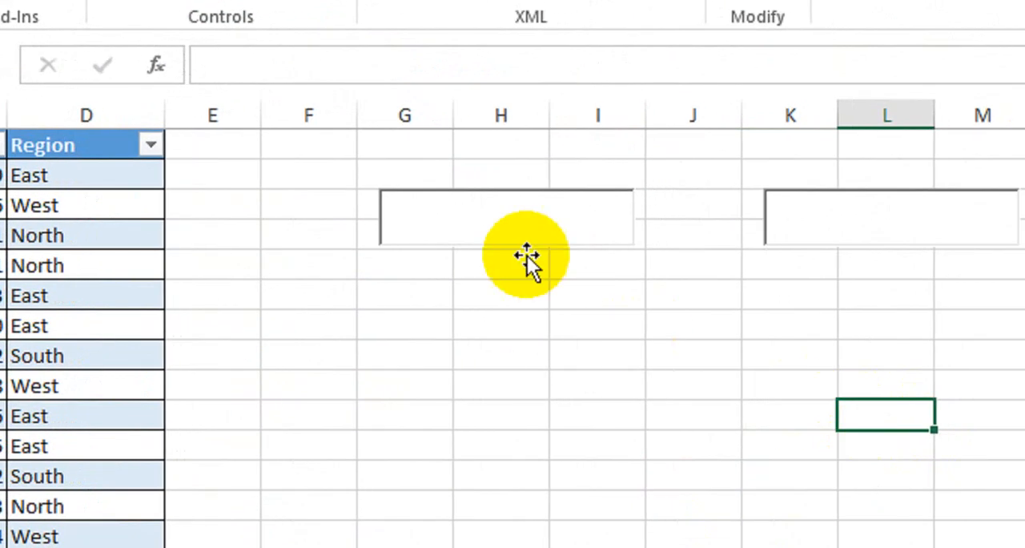
- Open the first text box's Change event code and delete all existing code in the Sheet1 module
left_click(490, 228)
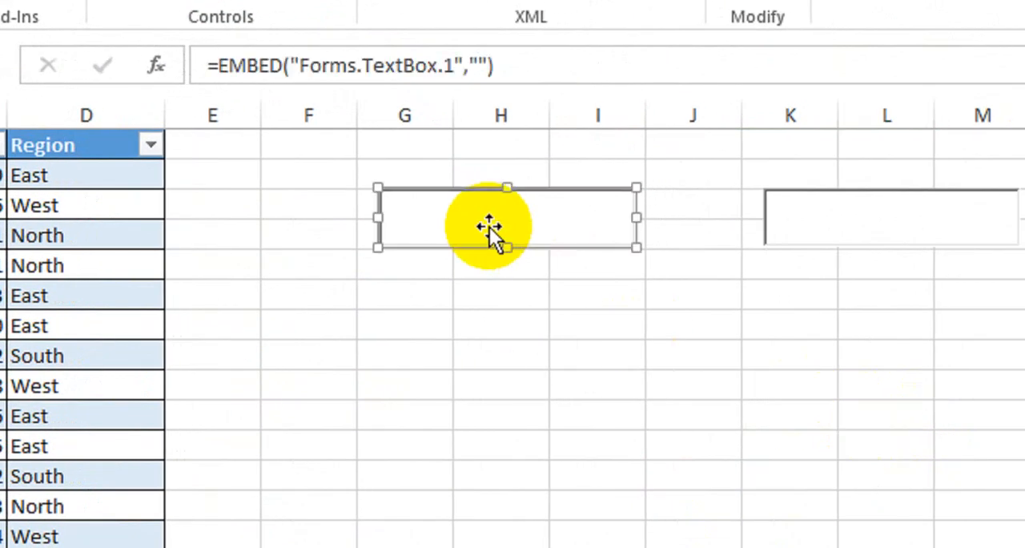
double_click(490, 228)
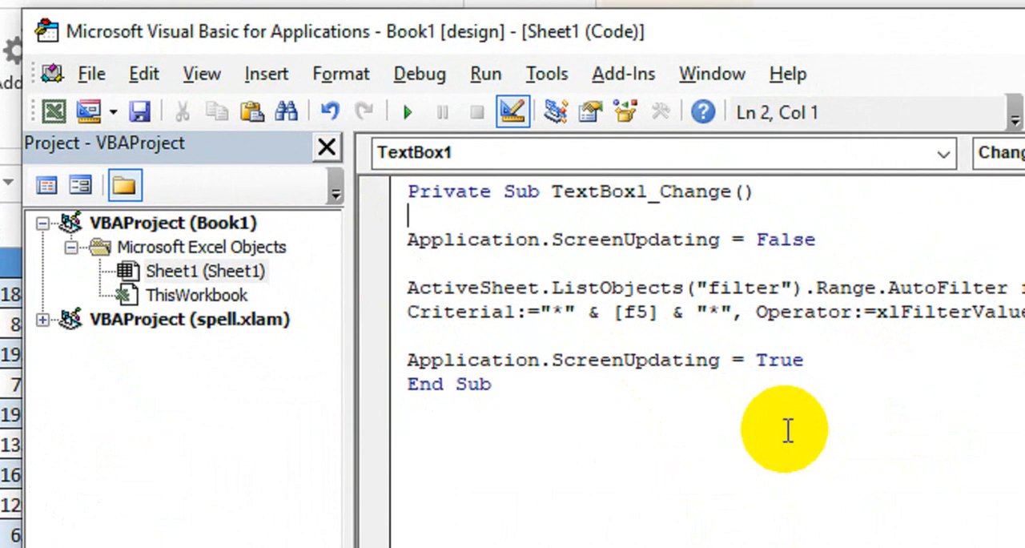
key("ctrl+a")
key("ctrl+c")
key("Delete")
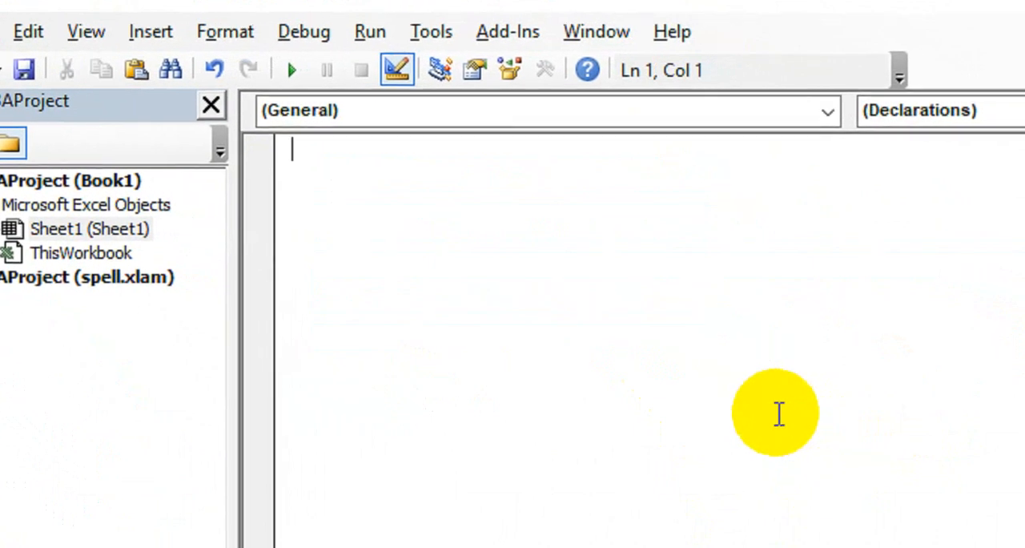
- Copy all the code from the Notepad file VBA Code (Search box).txt and paste it into the empty Sheet1 code module
key("alt+Tab")
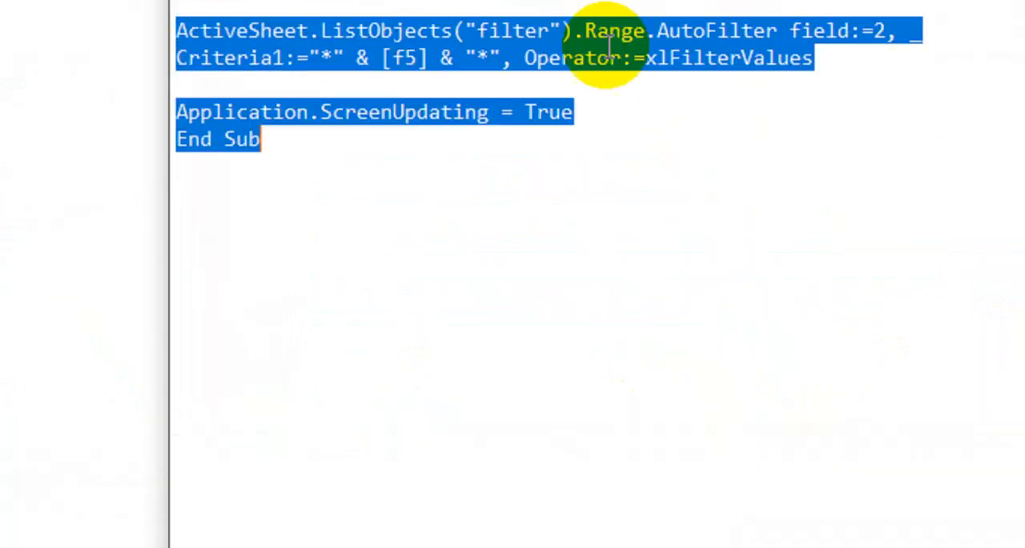
left_click(435, 389)
left_click_drag(309, 355, 165, 84)
left_click(604, 401)
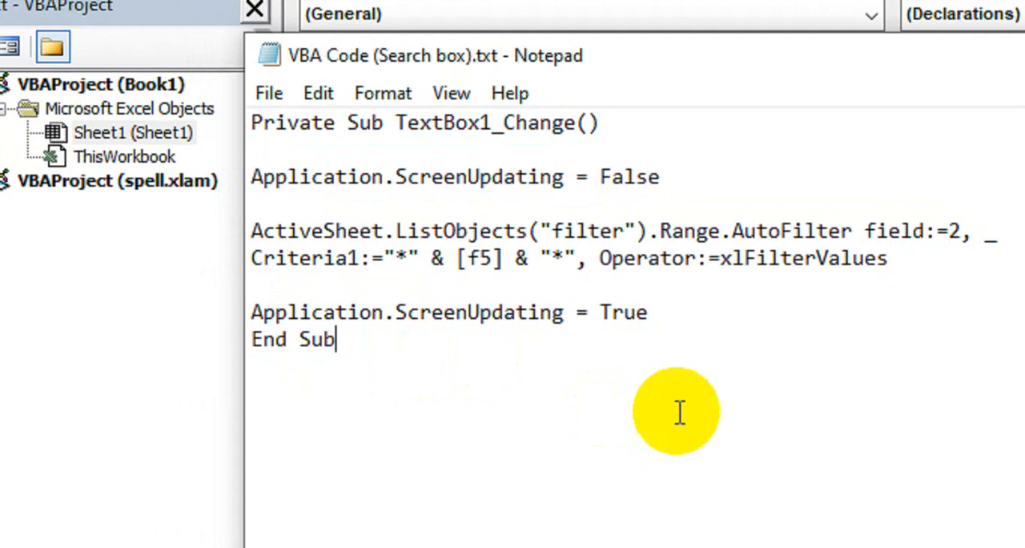
key("ctrl+a")
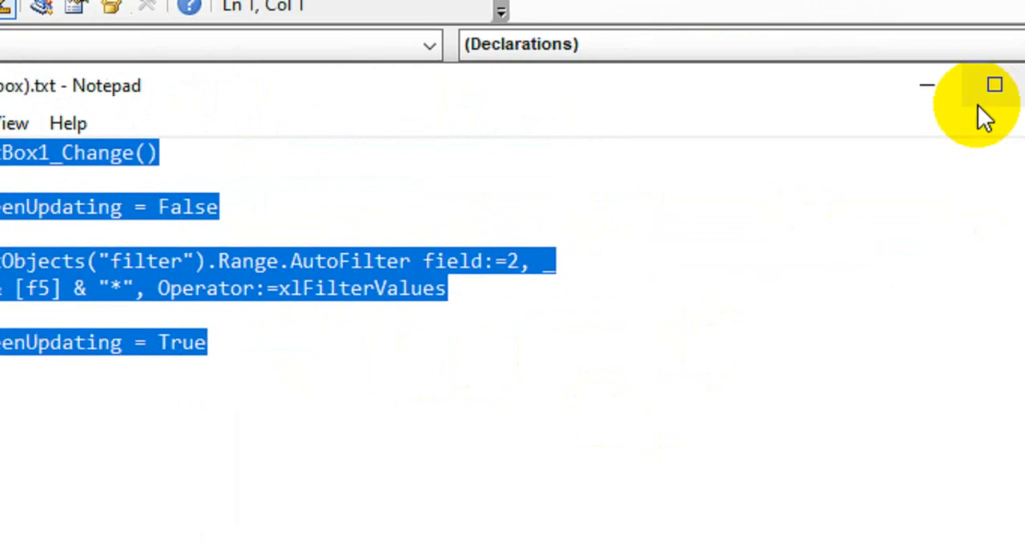
left_click(1024, 53)
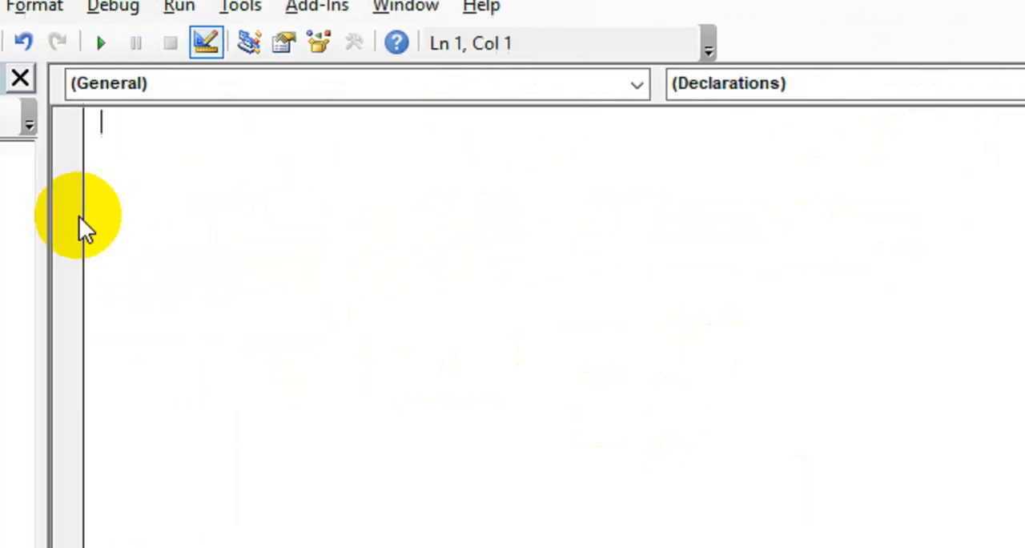
left_click(259, 209)
key("ctrl+v")
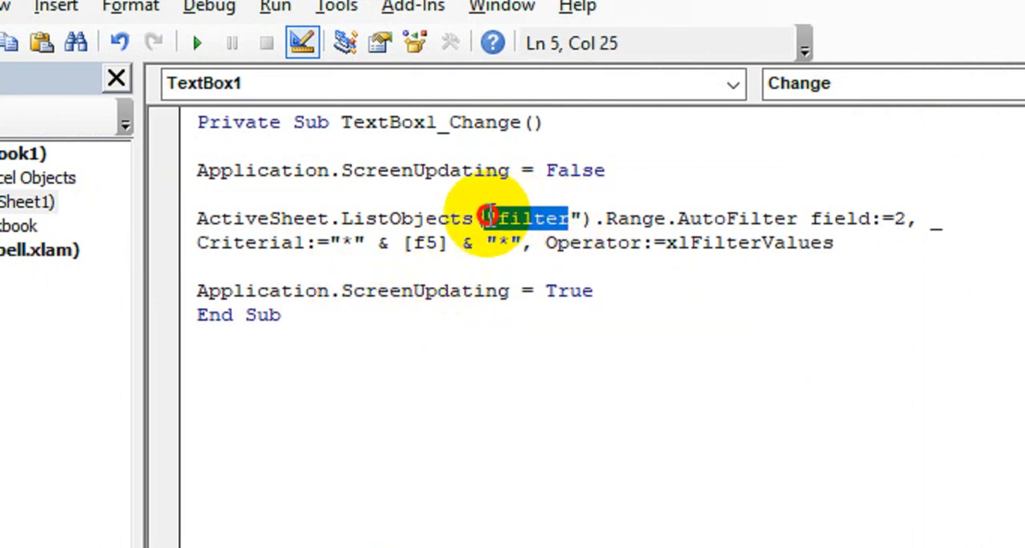
- Replace the table name "filter" with EmpData in the pasted macro's ListObjects reference
mouse_move(489, 217)
left_mouse_down()
mouse_move(355, 213)
mouse_move(498, 216)
left_mouse_up()
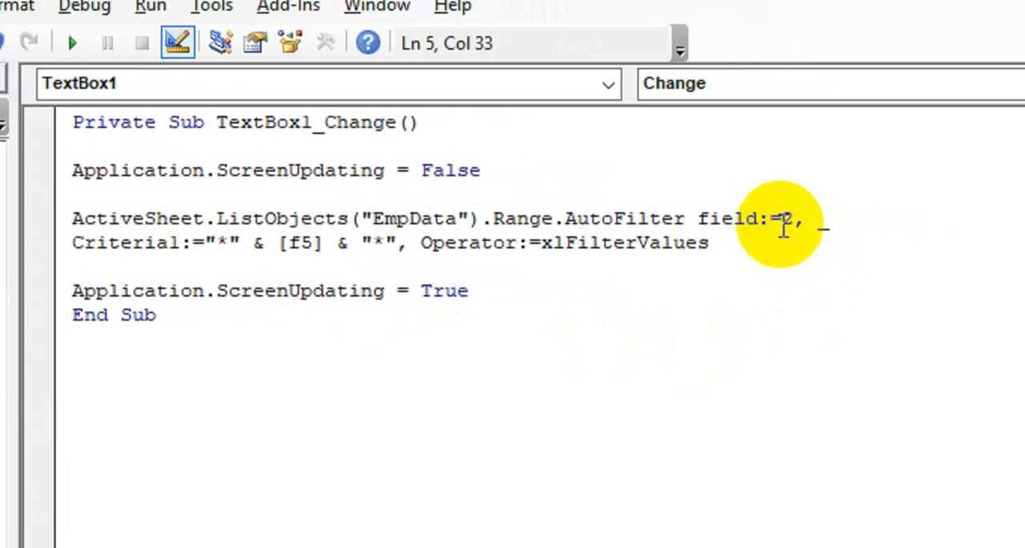
left_click(792, 223)
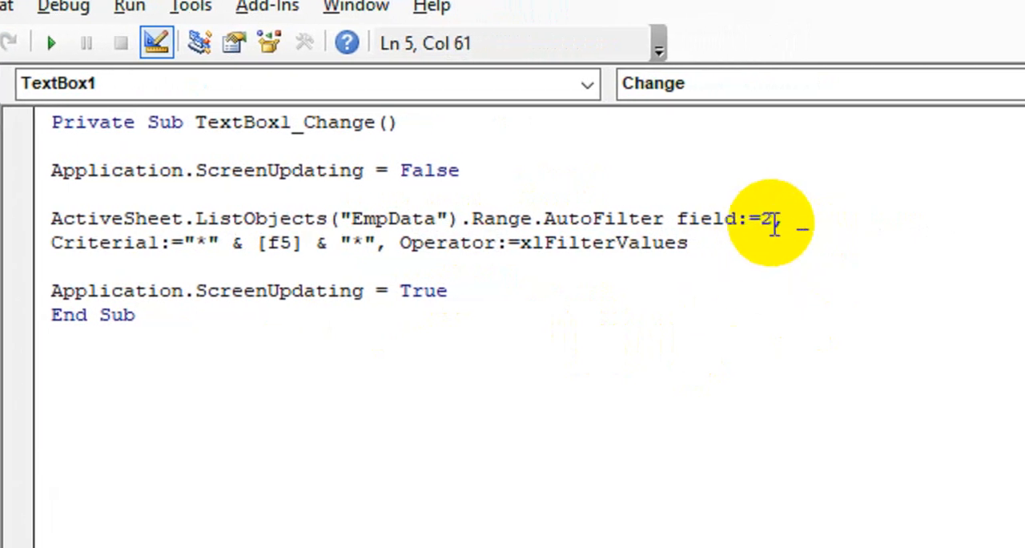
left_click_drag(775, 224, 760, 221)
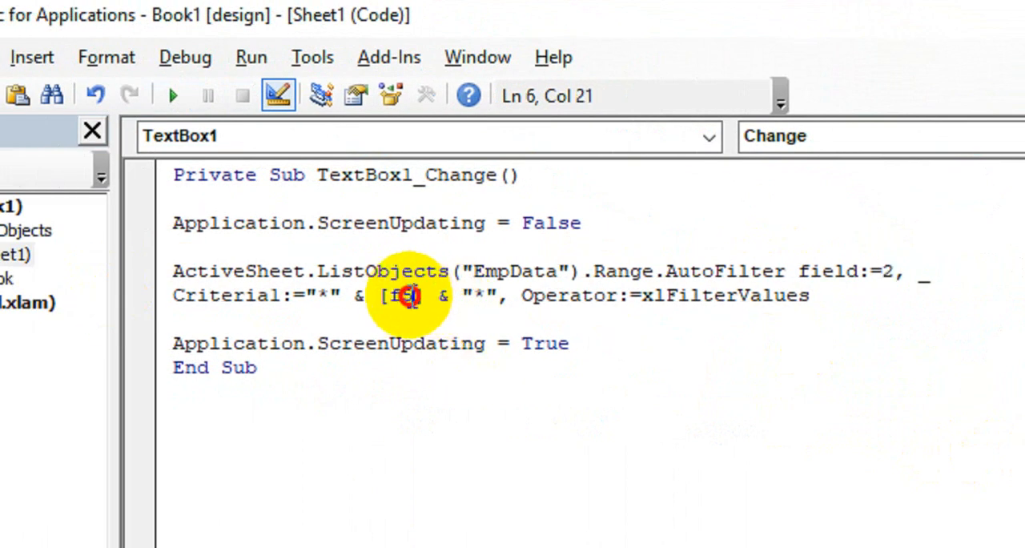
- Change the criteria cell reference in the TextBox1_Change macro to f3 and return to the worksheet
left_click_drag(411, 296, 402, 296)
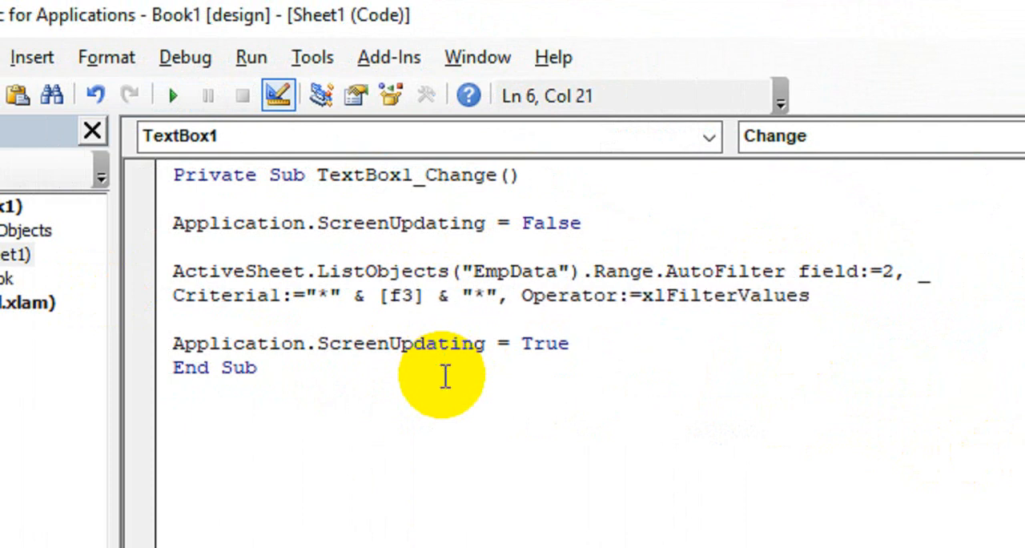
left_click(901, 100)
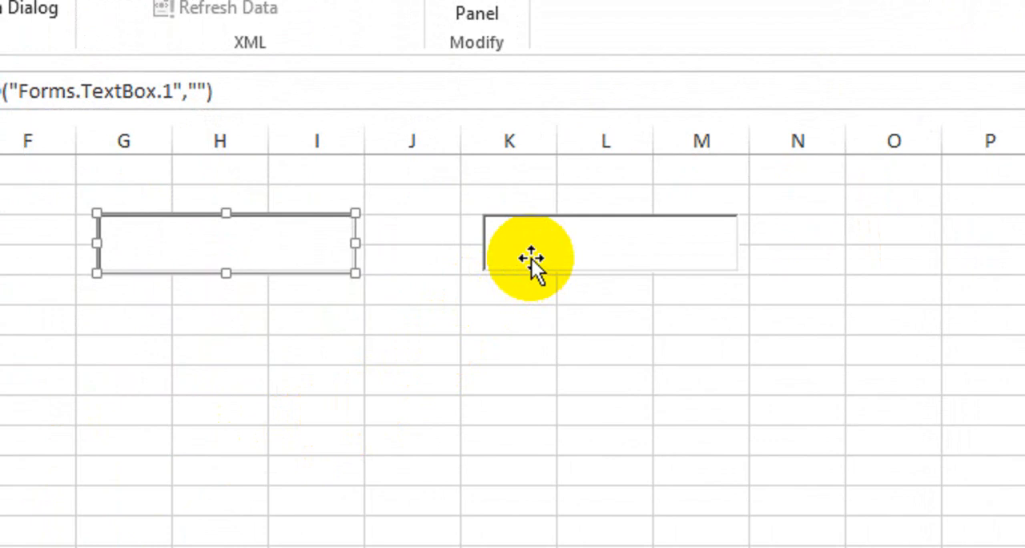
- Create the second text box's Change event and paste a copy of the TextBox1_Change body code into it
double_click(531, 257)
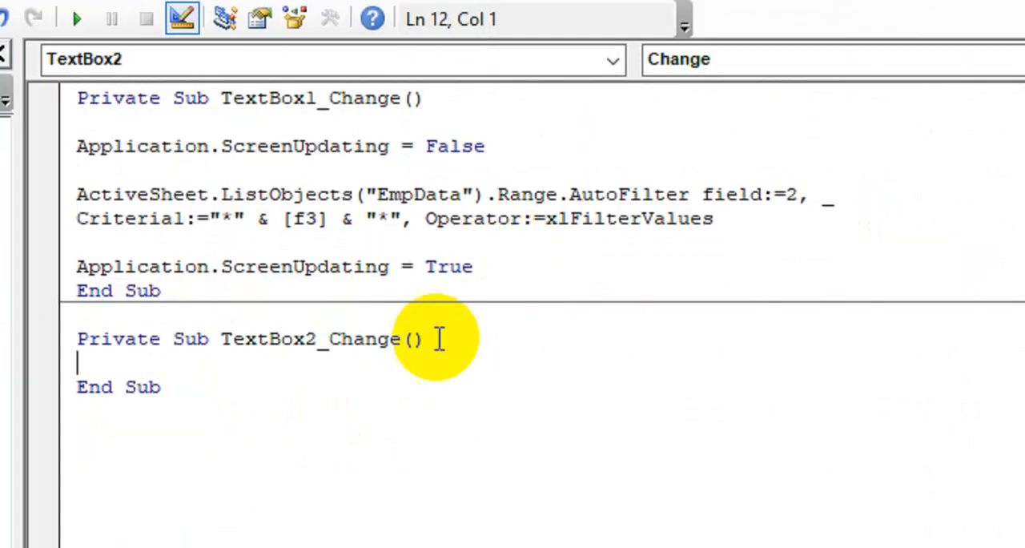
left_click_drag(553, 249, 113, 123)
key("ctrl+c")
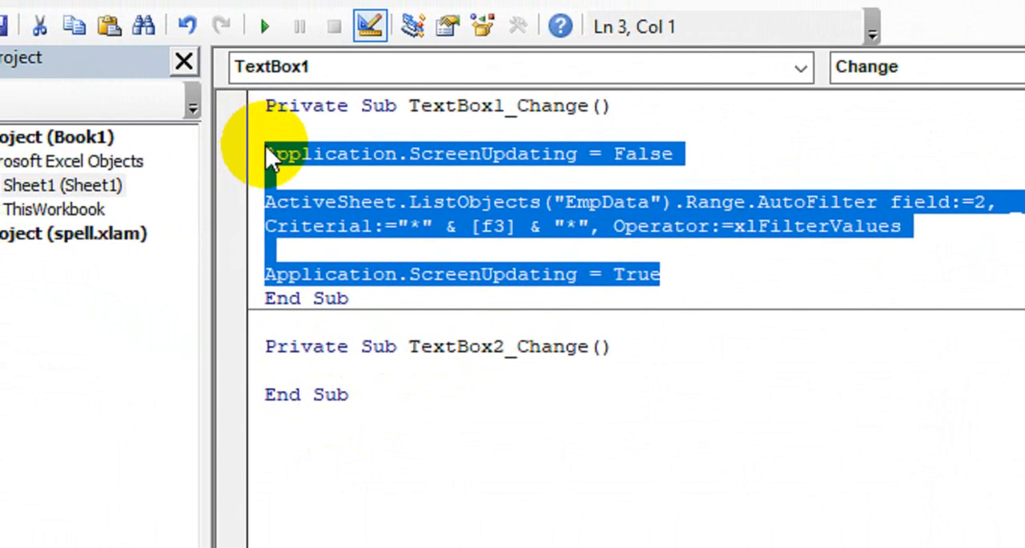
left_click(305, 370)
key("ctrl+v")
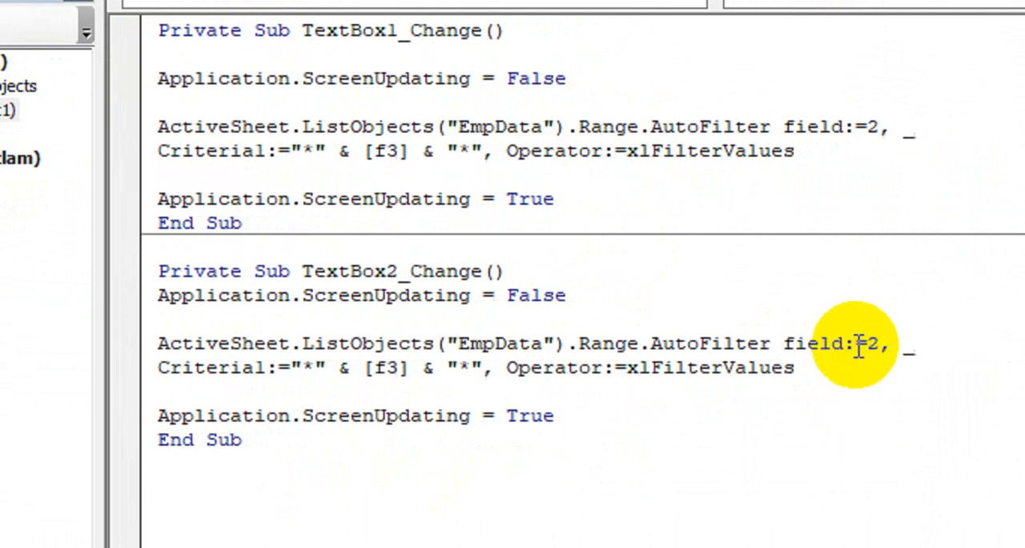
- Set the AutoFilter field to 4 and the criteria cell to h3 in the TextBox2_Change macro, and return to the worksheet
left_click(987, 344)
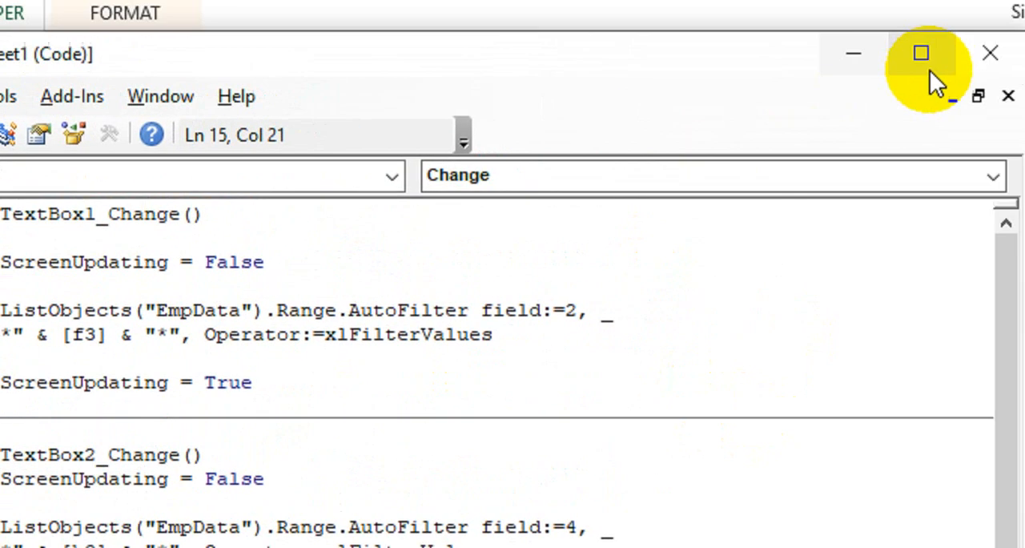
left_click(991, 53)
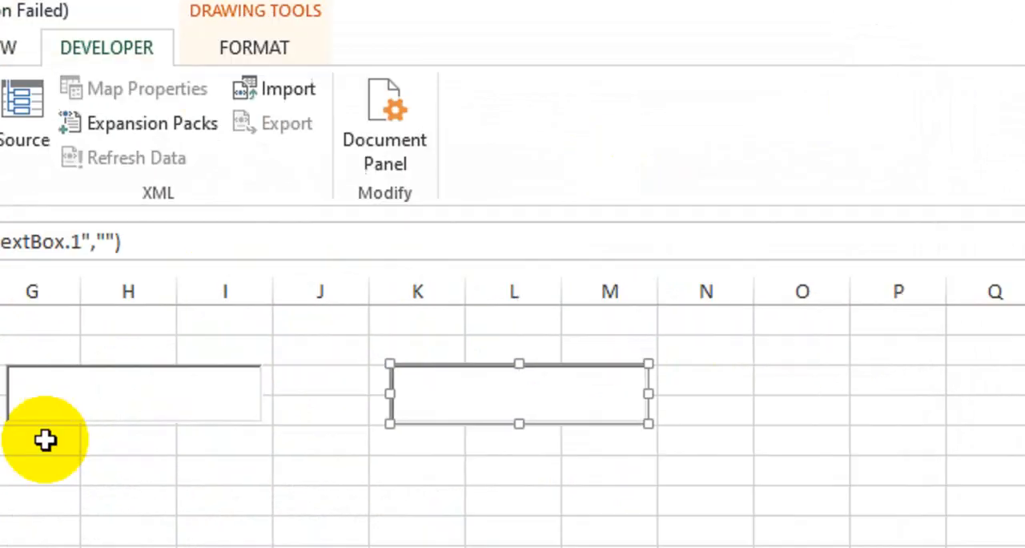
- Merge and center cells G1:I2 above the first text box and enter the heading Name
left_click(217, 460)
left_click_drag(55, 321, 110, 317)
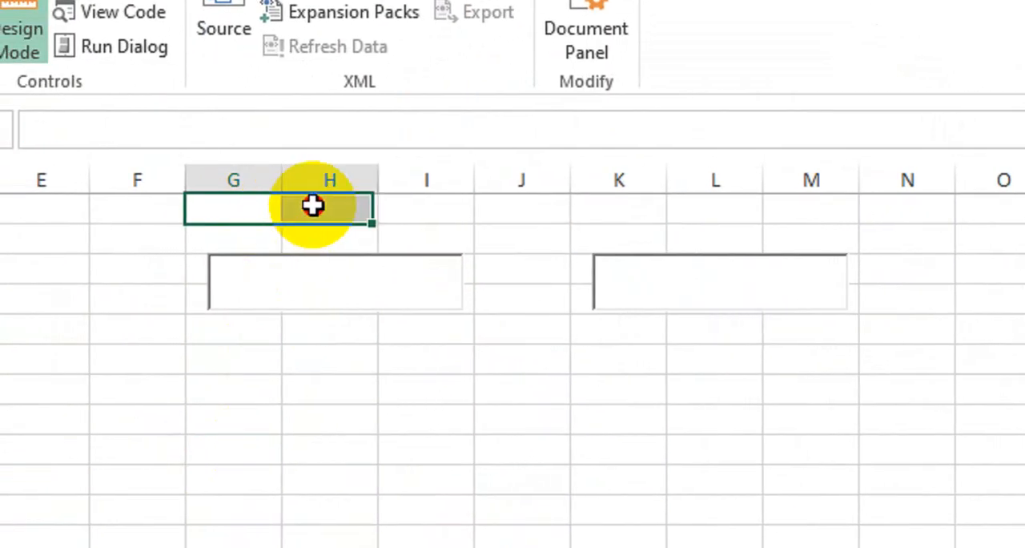
left_click_drag(313, 206, 445, 233)
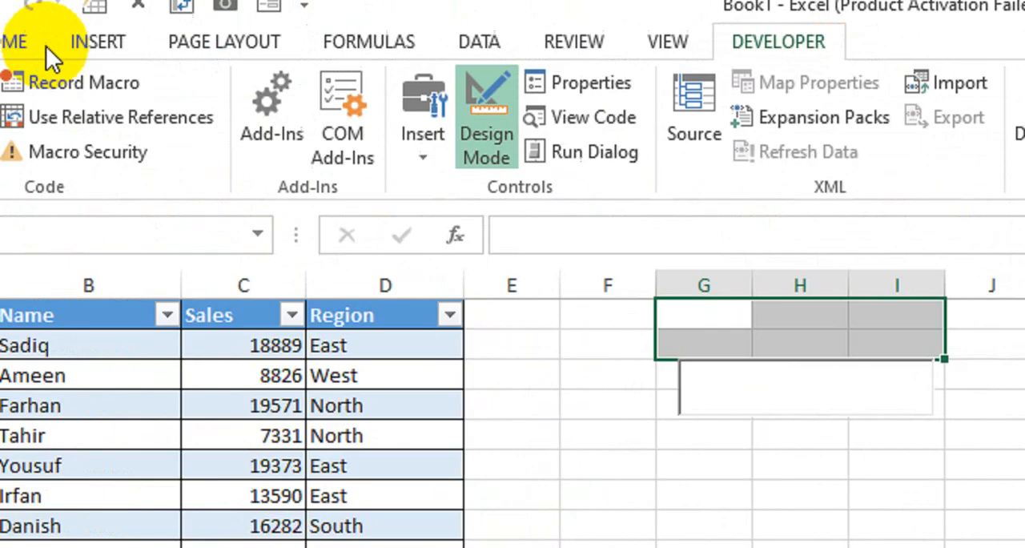
left_click(0, 0)
left_click(152, 36)
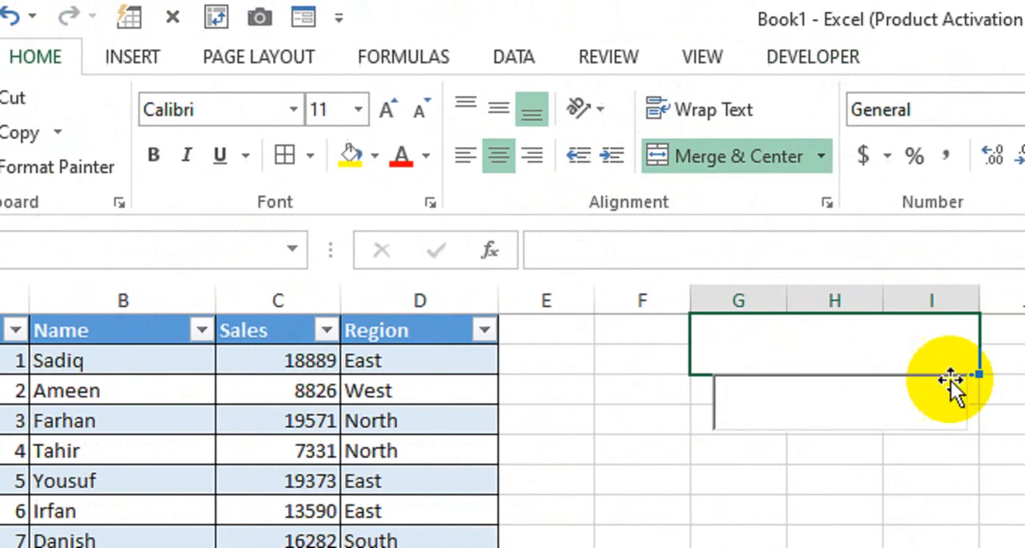
type("N")
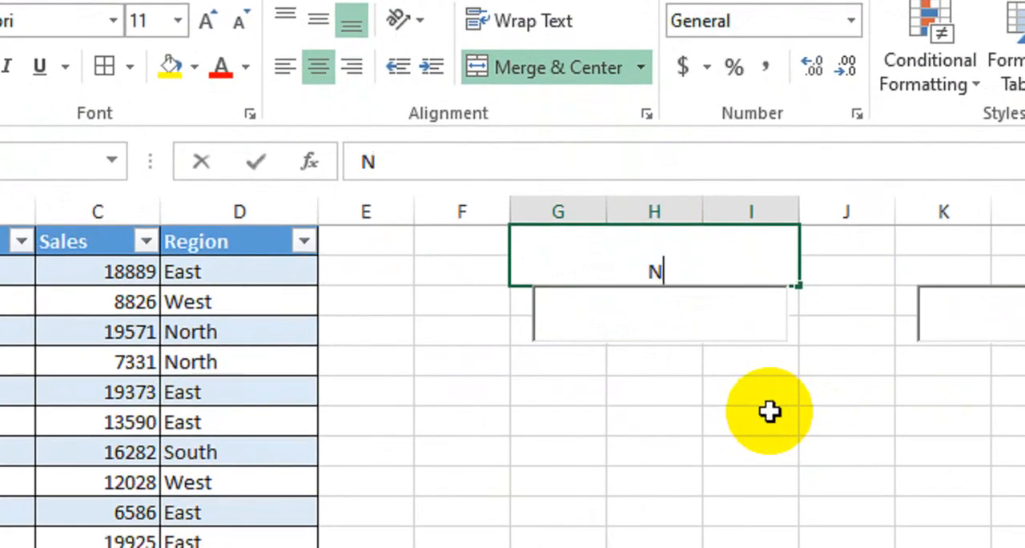
type("ame")
key("Return")
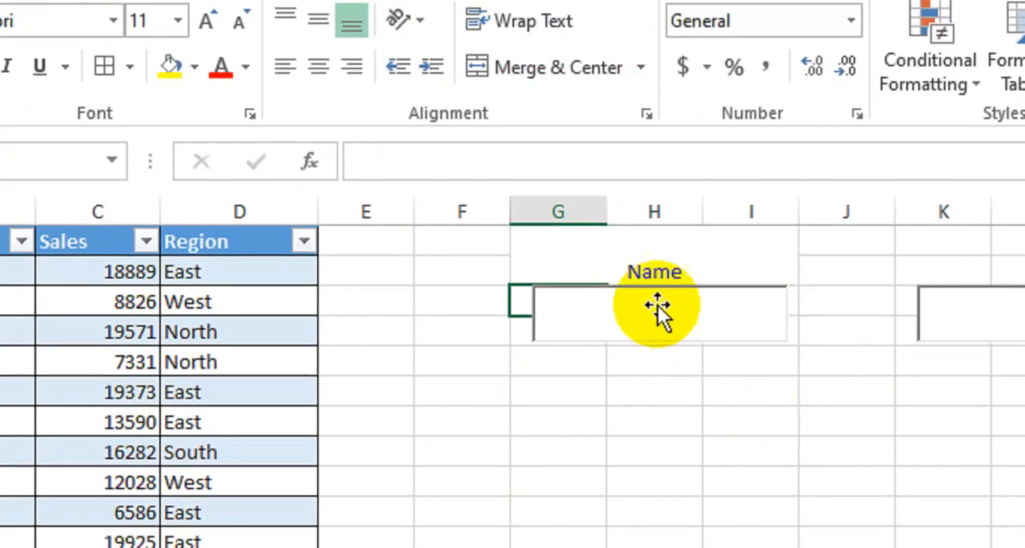
- Format the Name heading as middle-aligned, bold, size 16, with a yellow fill
left_click(630, 265)
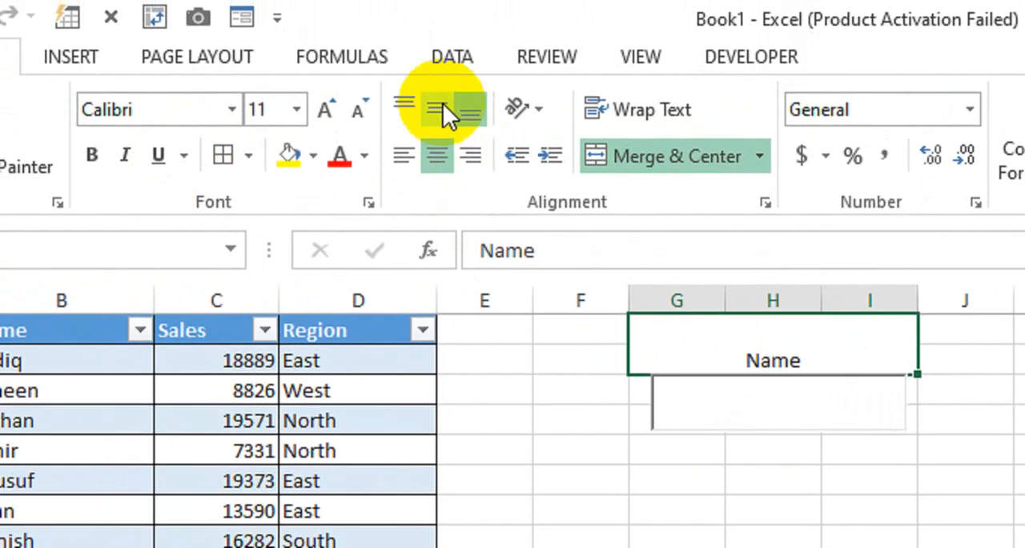
left_click(9, 107)
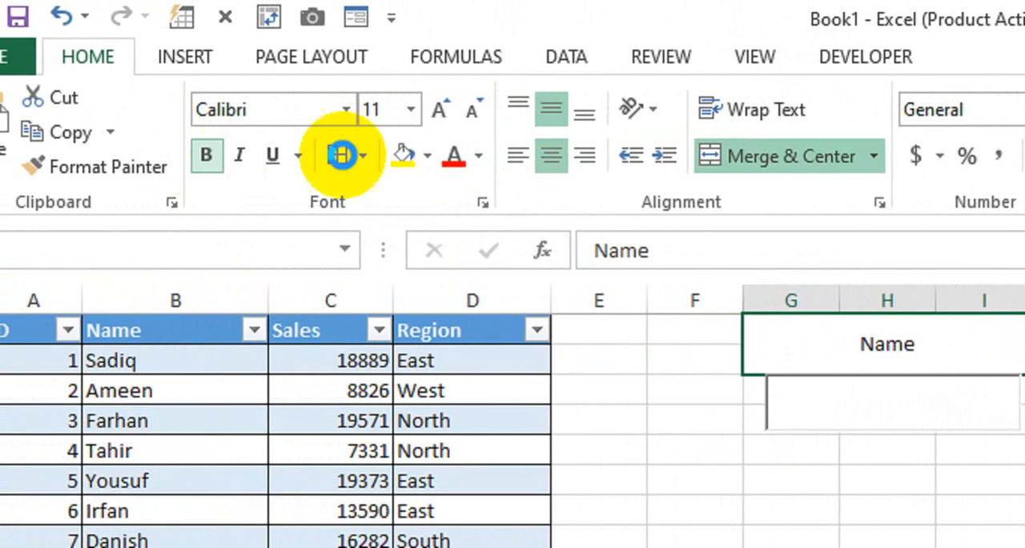
left_click(409, 160)
left_click(440, 107)
left_click(440, 108)
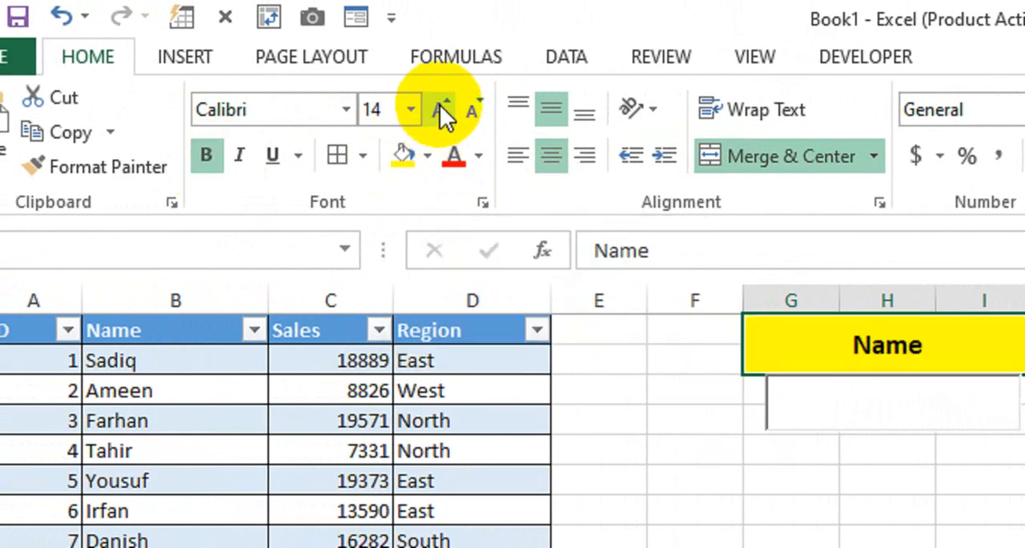
left_click(440, 107)
- Merge and center cells K1:M2 with bold text and a yellow fill, and enter the heading Region
left_click_drag(945, 329, 956, 352)
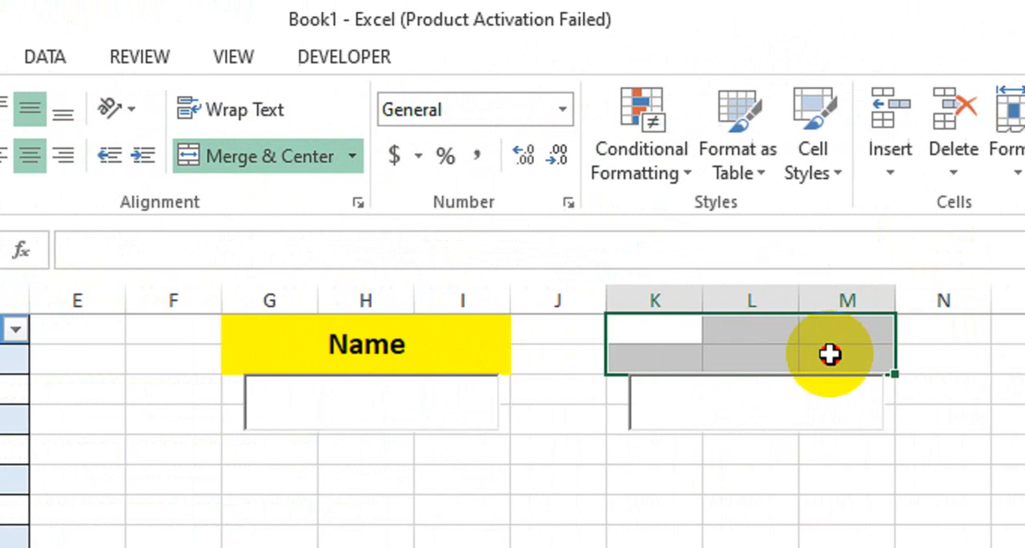
left_click(128, 161)
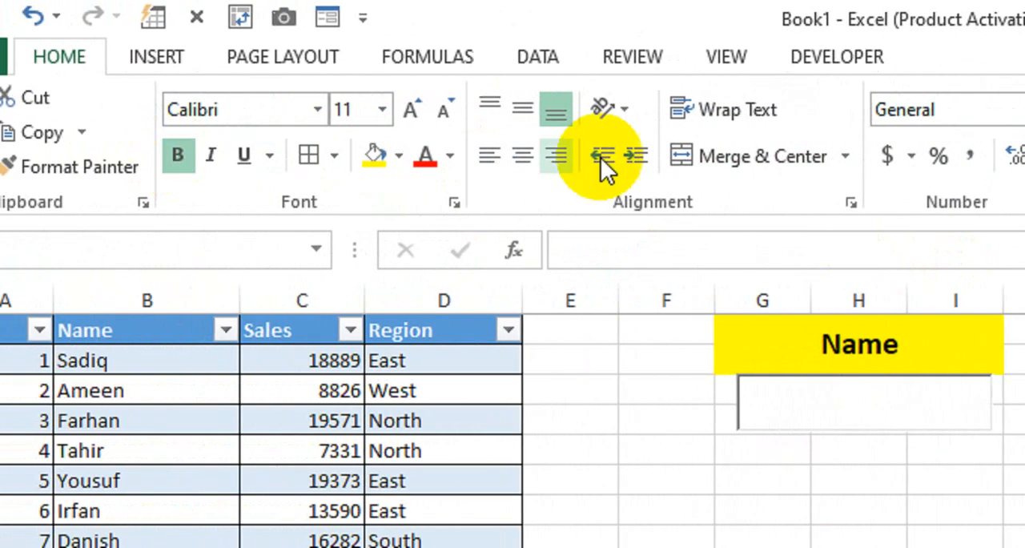
left_click(748, 158)
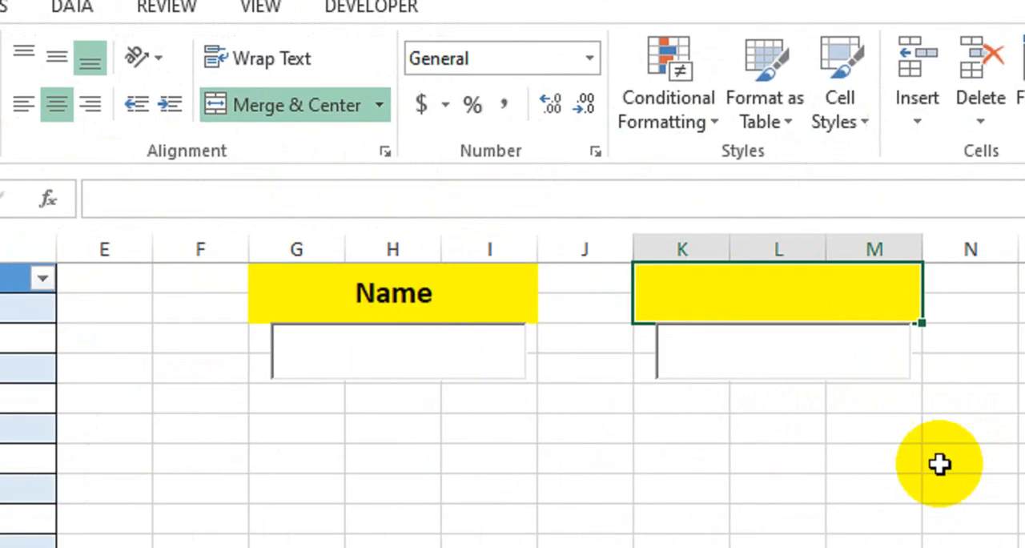
type("Regio")
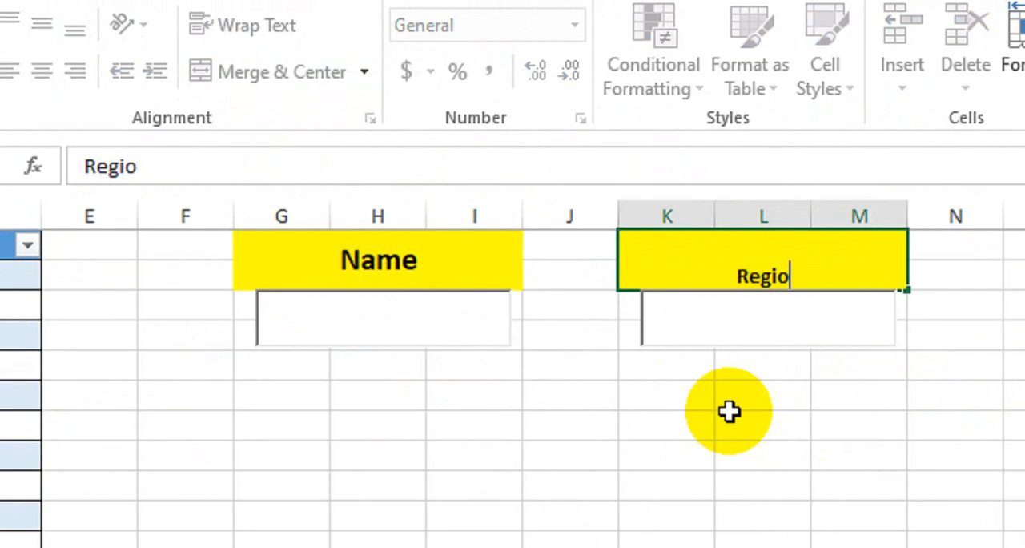
type("n")
key("Return")
- Middle-align the Region heading and enlarge its font to match the Name heading
left_click(629, 268)
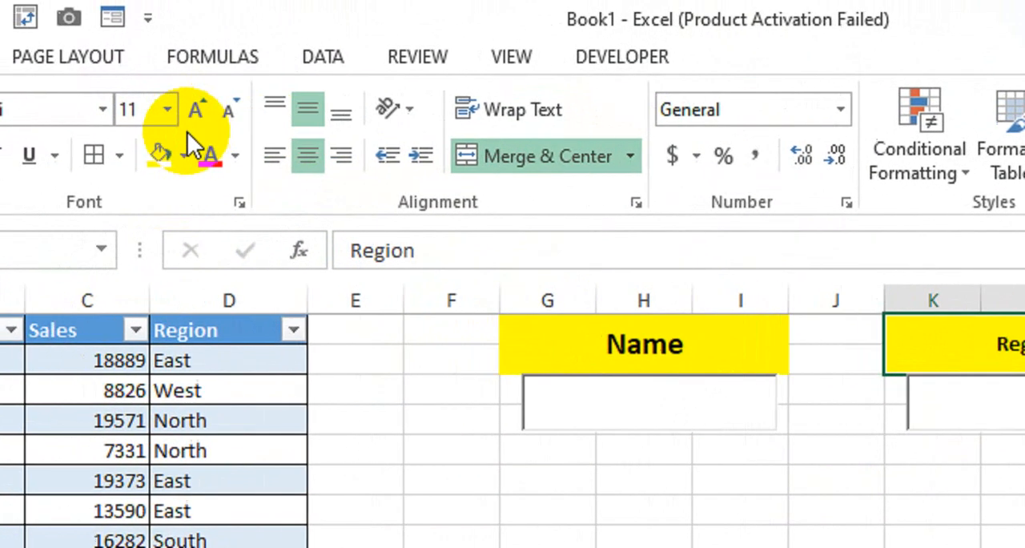
left_click(83, 38)
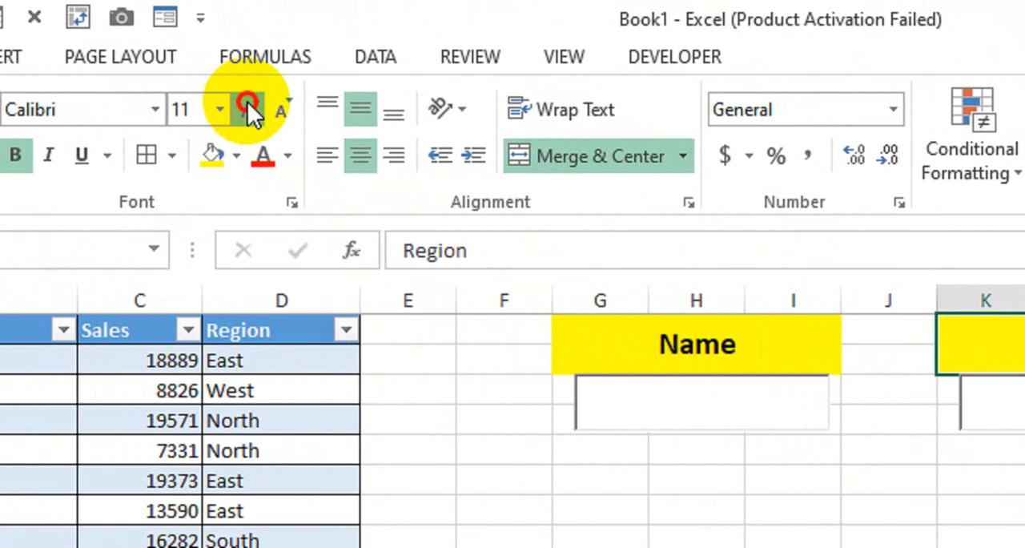
left_click(83, 38)
left_click(257, 106)
left_click(633, 345)
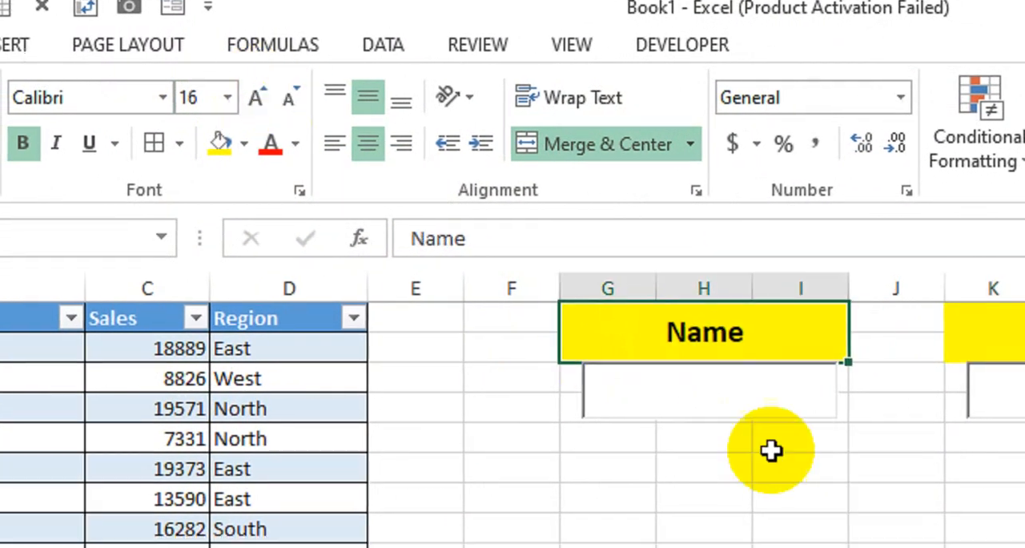
left_click_drag(813, 508, 833, 535)
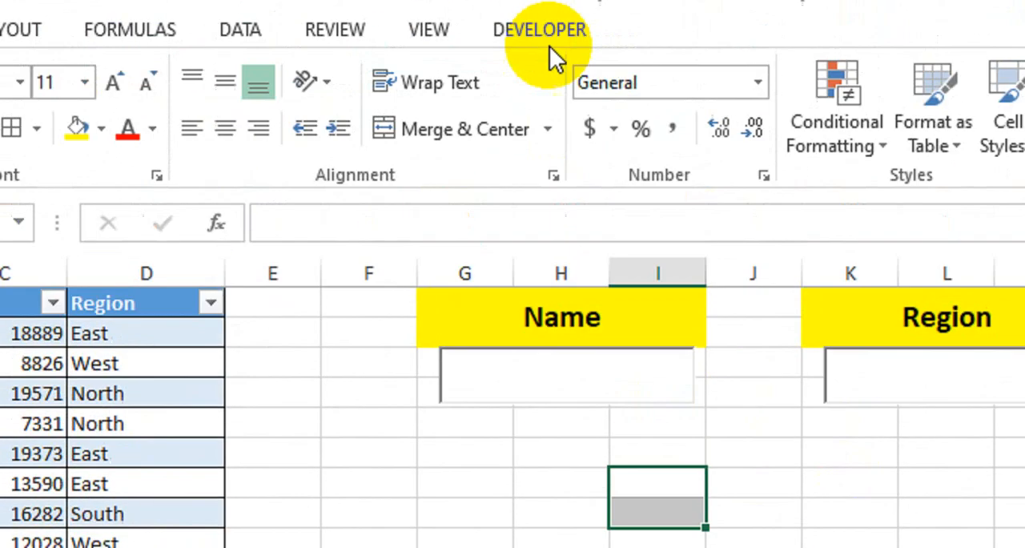
- Turn off Design Mode and test the Name search box with "umer", clearing the search text at the end
left_click(543, 32)
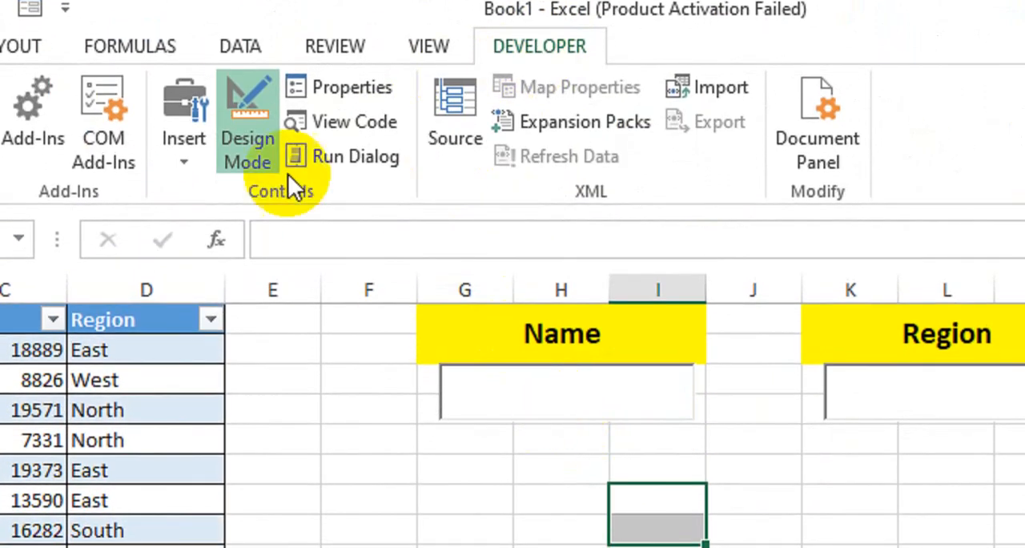
left_click(264, 148)
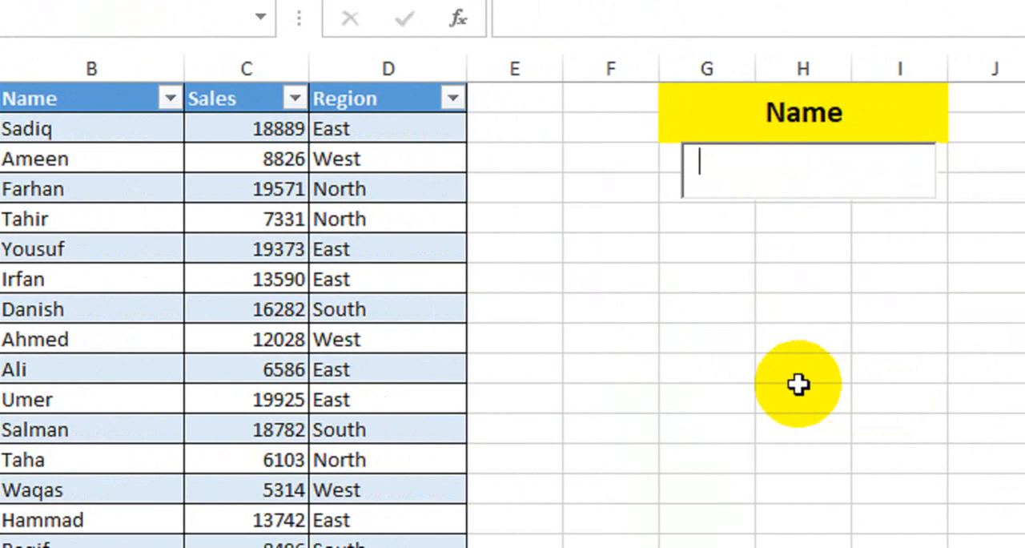
type("umer")
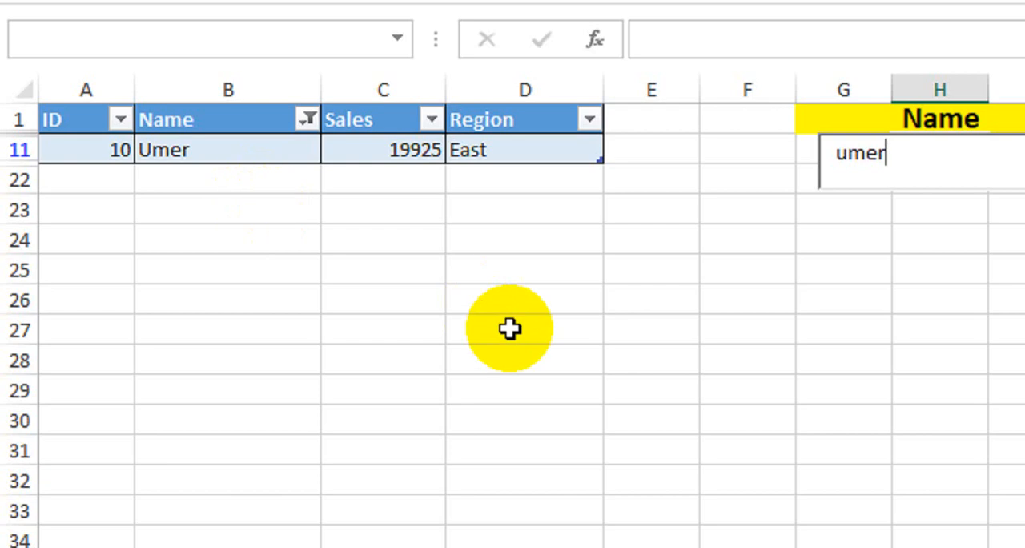
key("BackSpace")
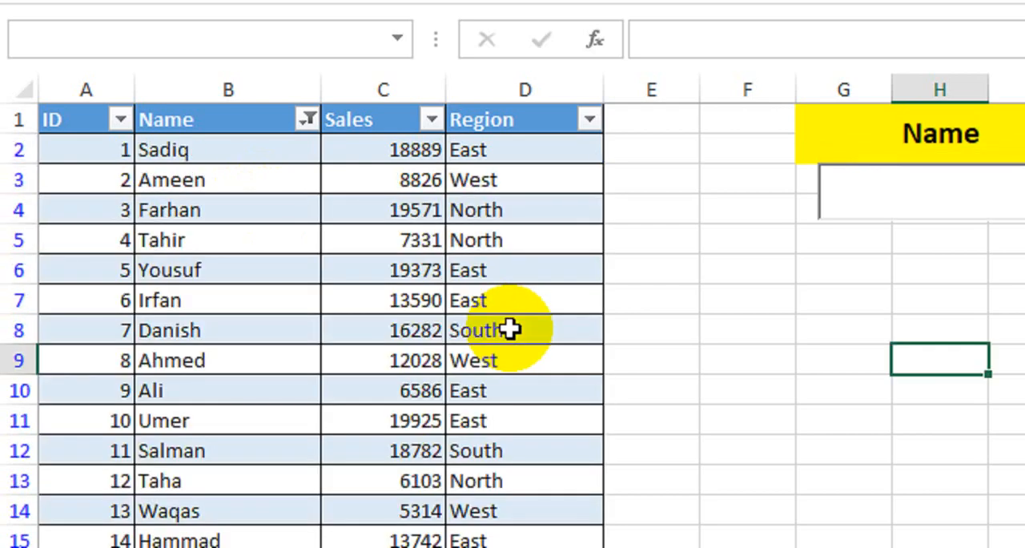
- Test the Name search box again by filtering the table with "sal", and clear the search text
type("sal")
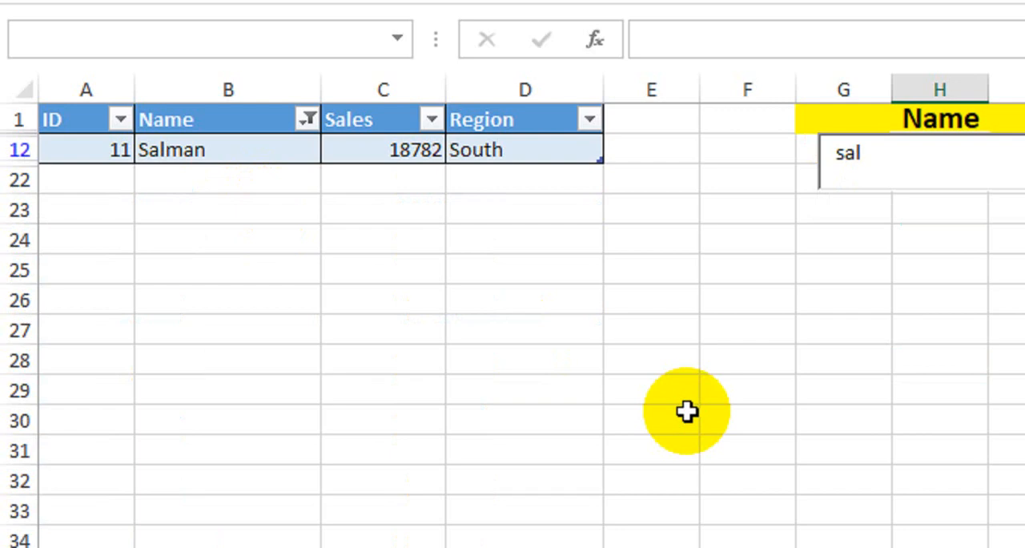
key("BackSpace")
key("BackSpace")
key("BackSpace")
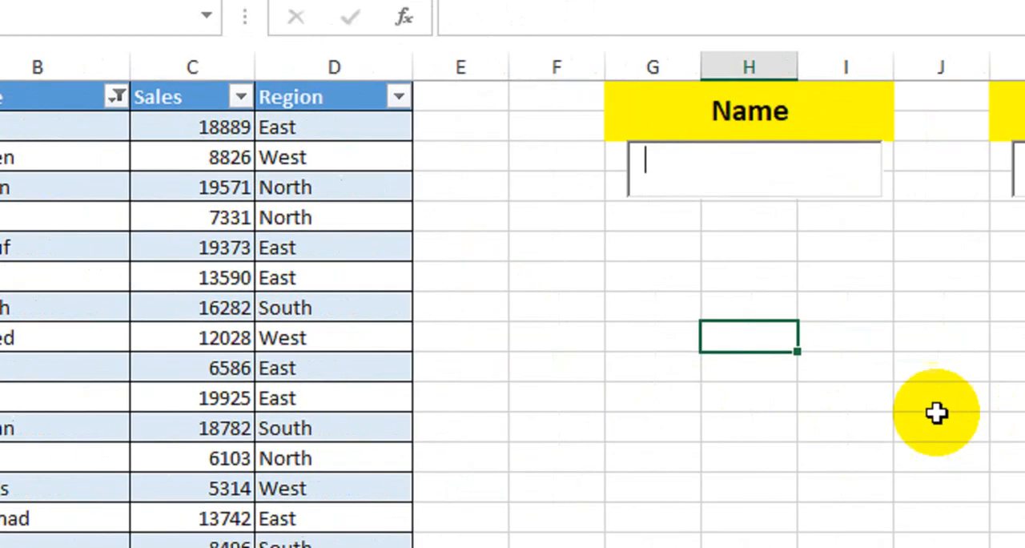
- Test the Region search box by entering North and compare its linked cell and the table's Region column
left_click(847, 369)
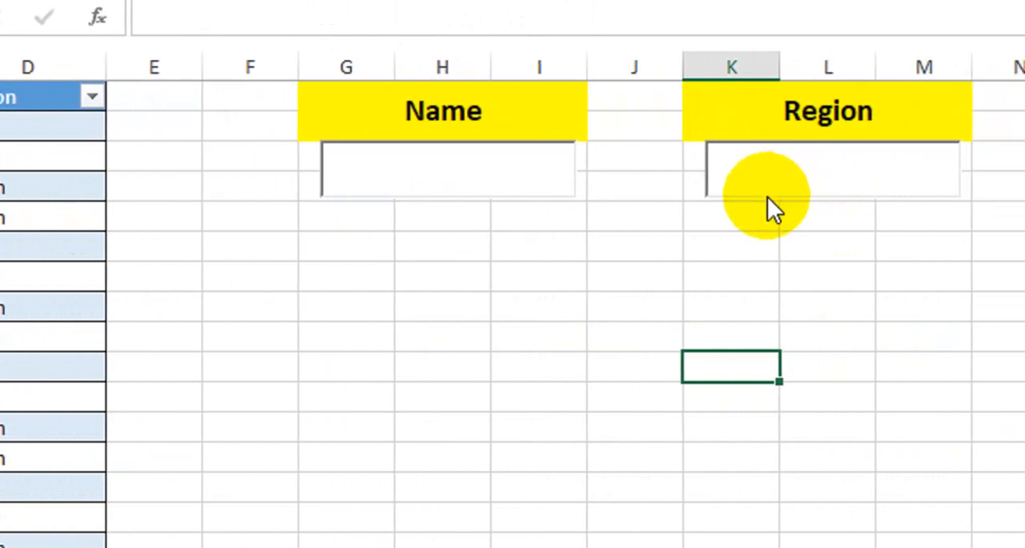
left_click(854, 213)
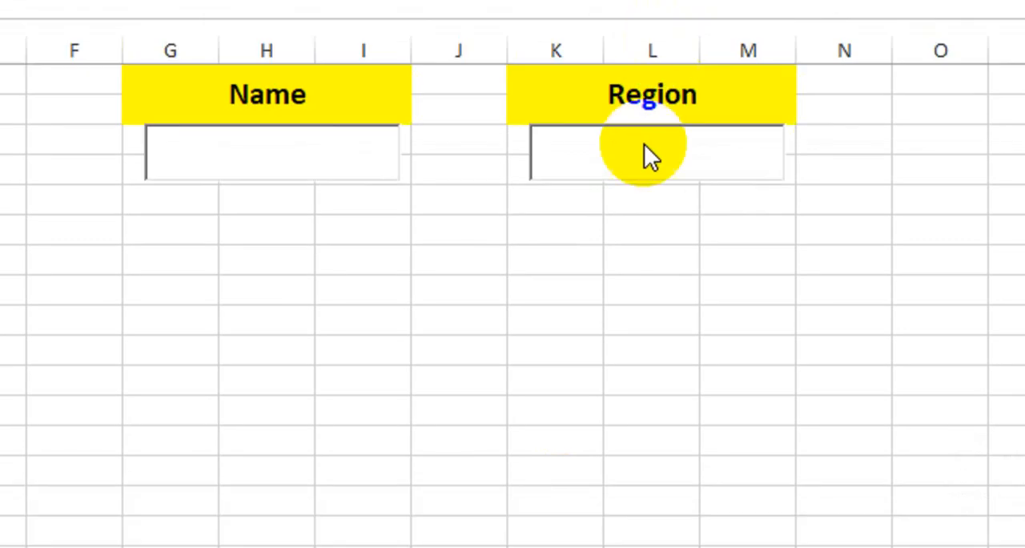
left_click(720, 177)
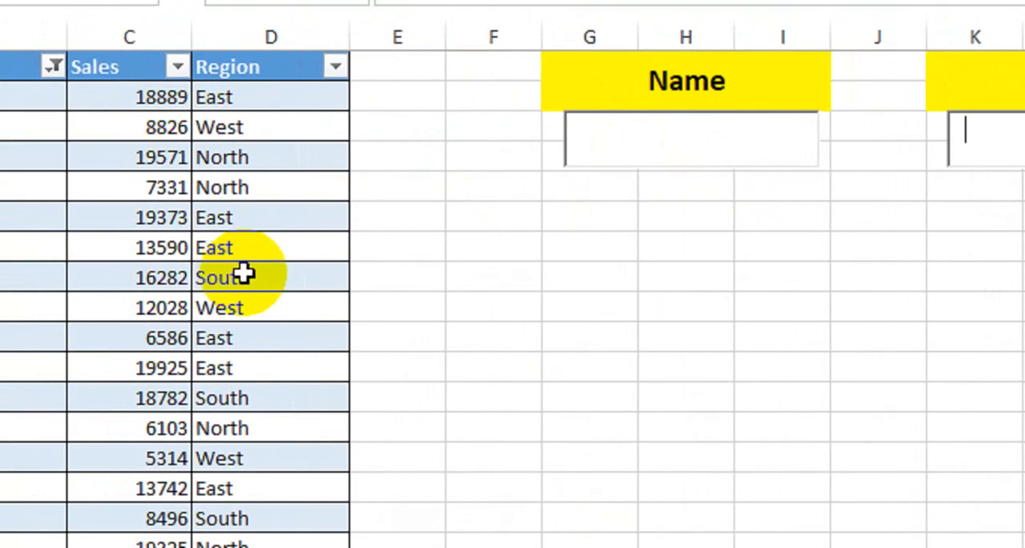
type("North")
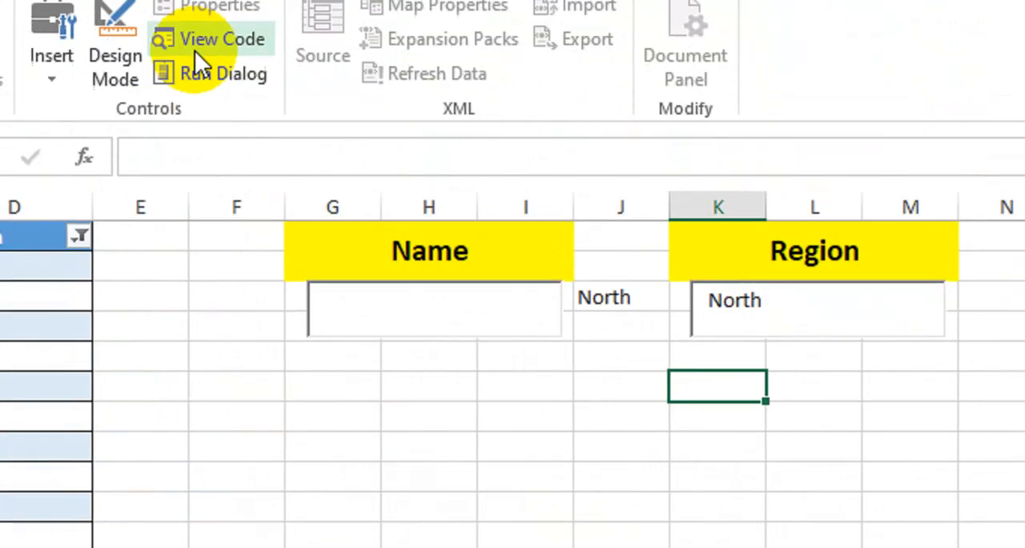
left_click(758, 349)
left_click(767, 273)
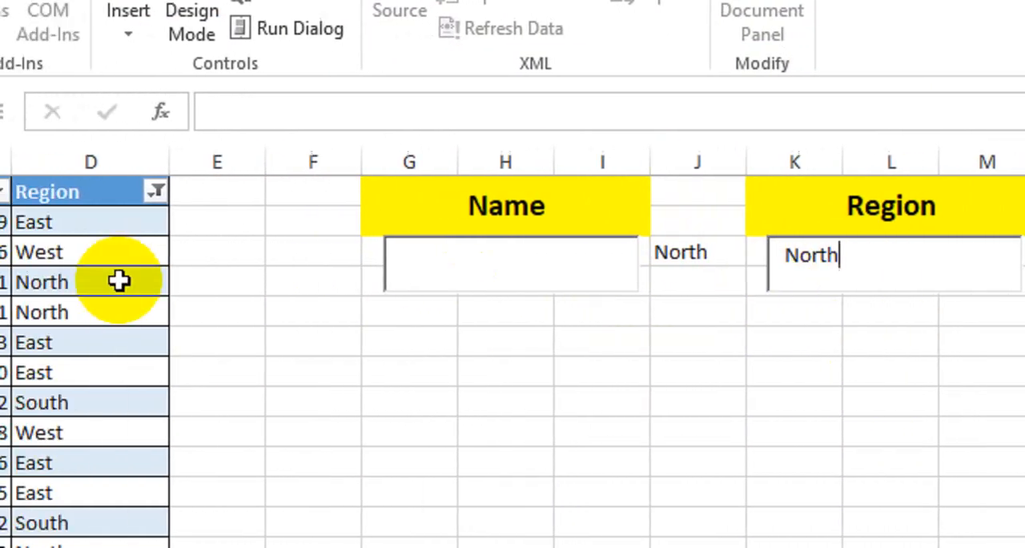
left_click(770, 340)
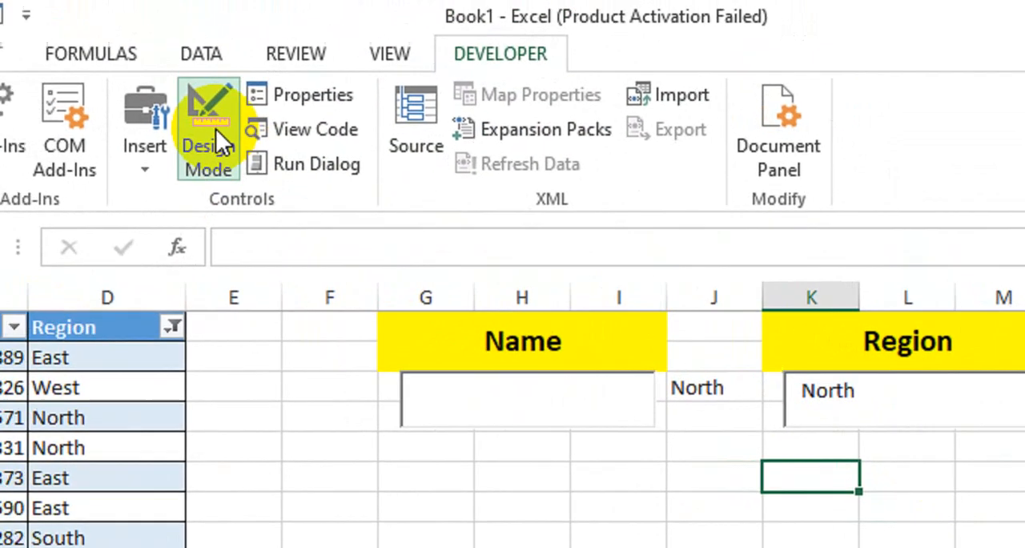
- Enter Design Mode and inspect the Region text box's LinkedCell property and its Change event code
left_click(216, 129)
left_click(821, 417)
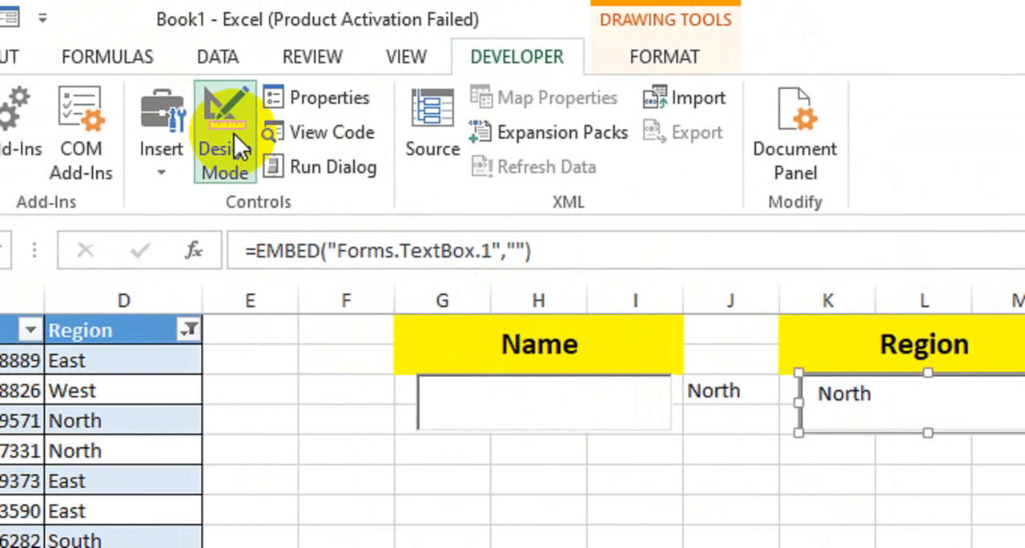
left_click(314, 100)
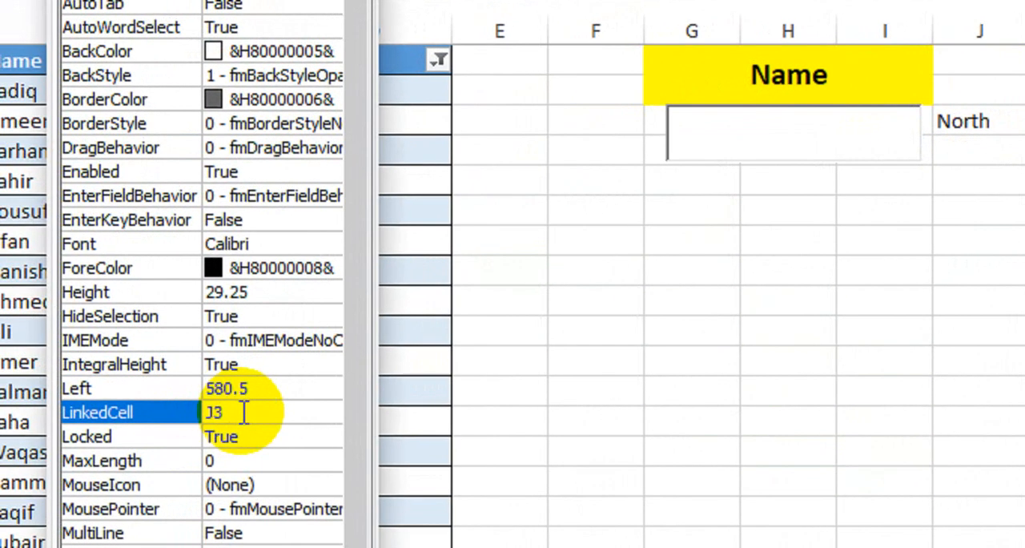
left_click(360, 21)
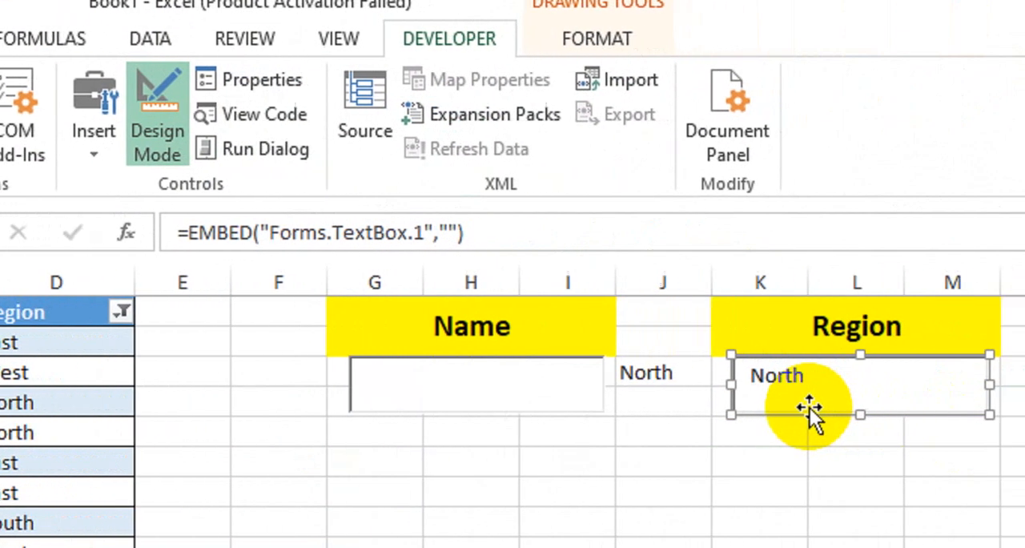
double_click(810, 410)
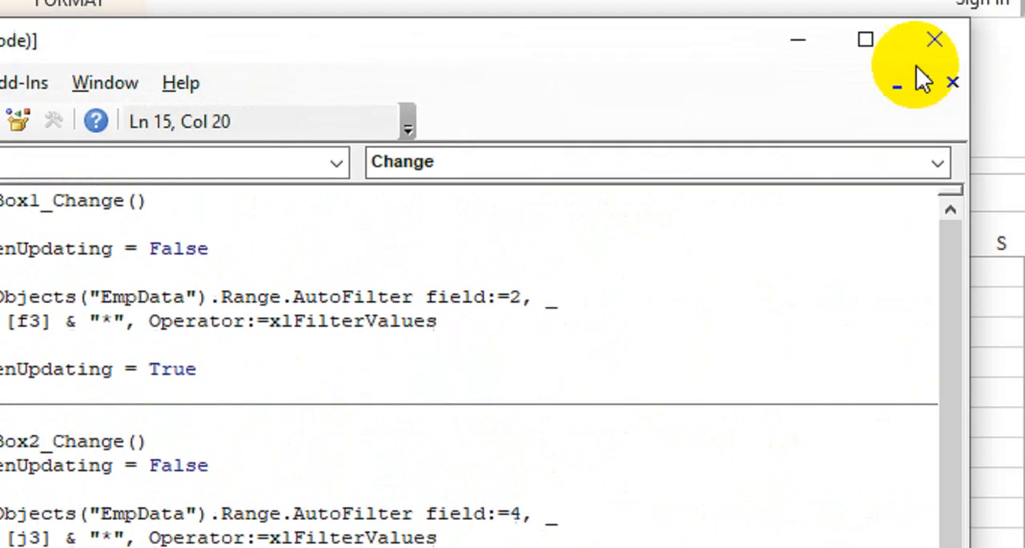
left_click(934, 39)
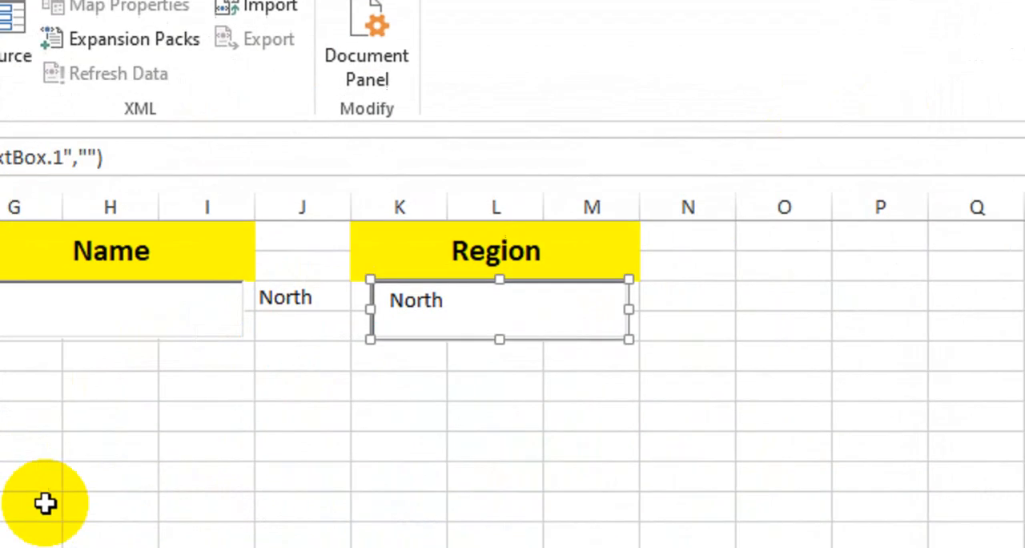
- Turn off Design Mode, clear the Region search box and test filtering the table with "no"
left_click(340, 416)
left_click(119, 100)
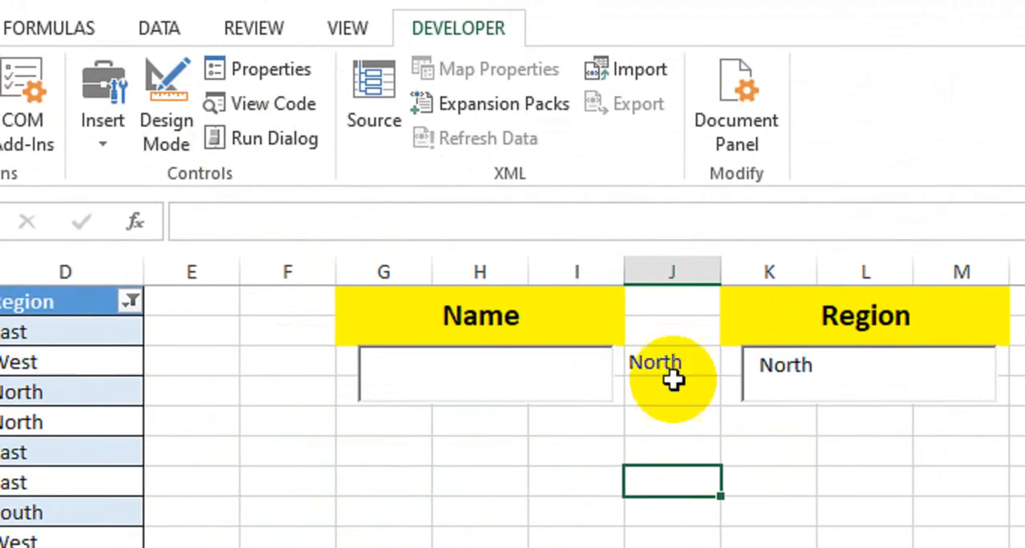
left_click(771, 391)
key("BackSpace")
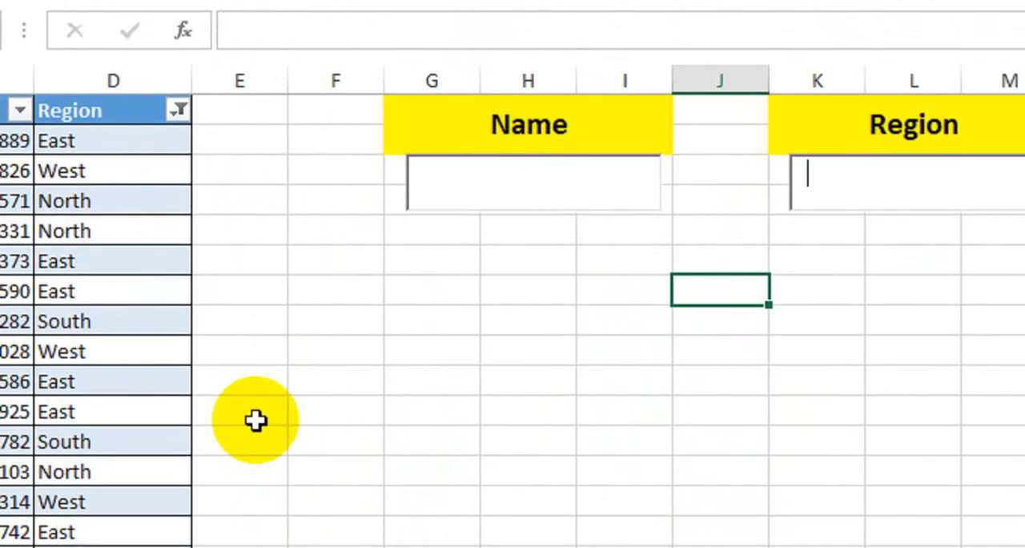
type("no")
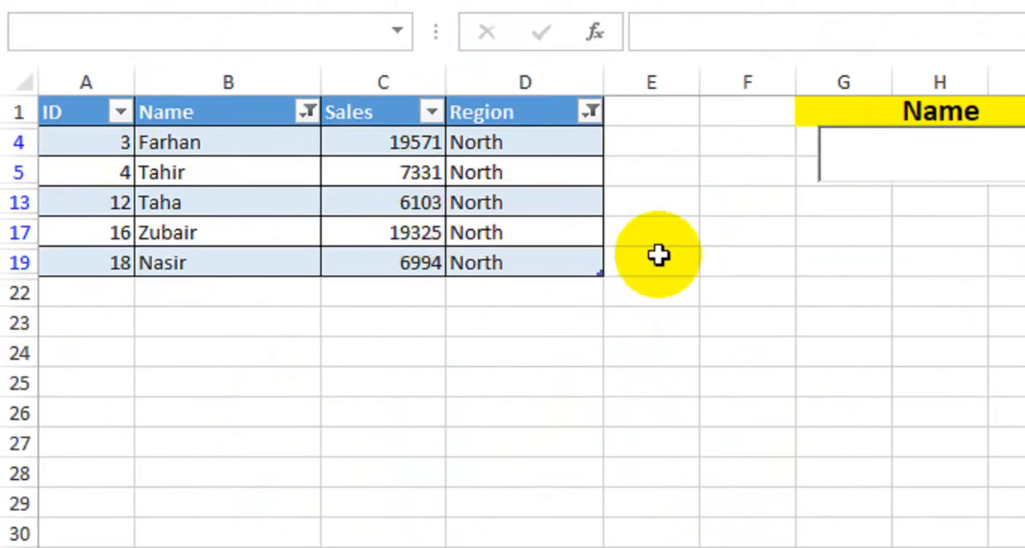
- Replace the Region search text with "south" to test filtering the table by that region
key("BackSpace")
key("BackSpace")
key("BackSpace")
key("BackSpace")
key("BackSpace")
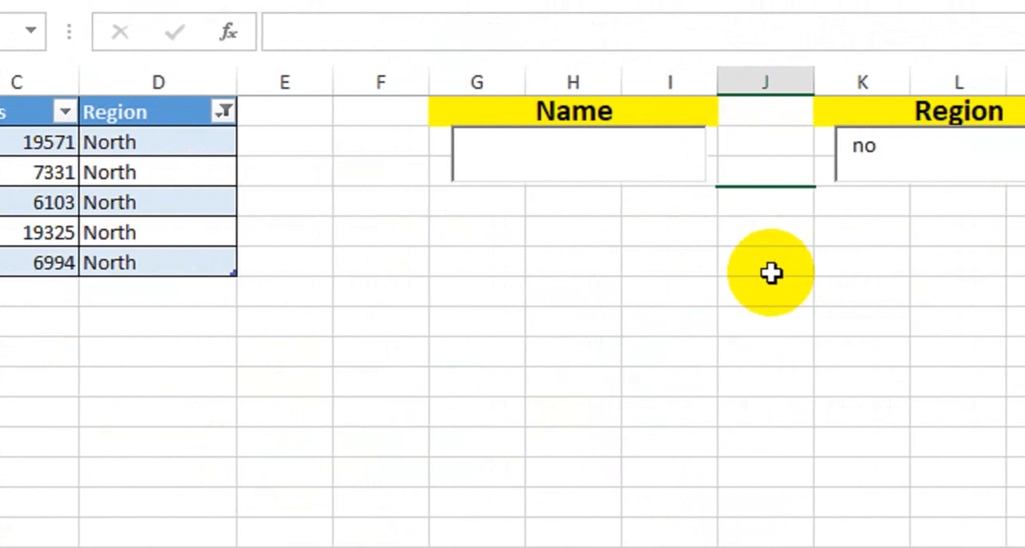
type("south")
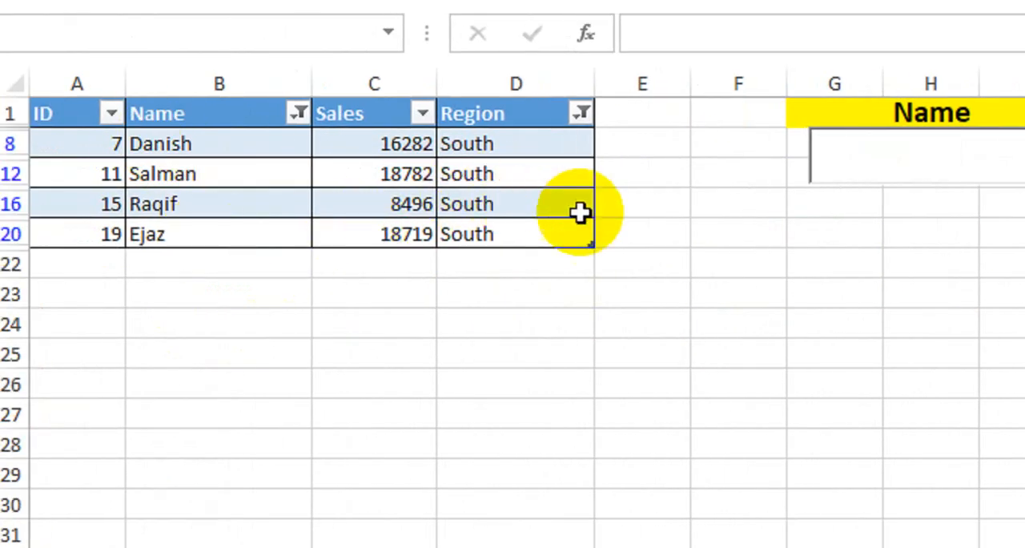
- Filter the table by "west" using the Region search box, and select an empty cell below the Name box
key("BackSpace")
key("BackSpace")
key("BackSpace")
key("BackSpace")
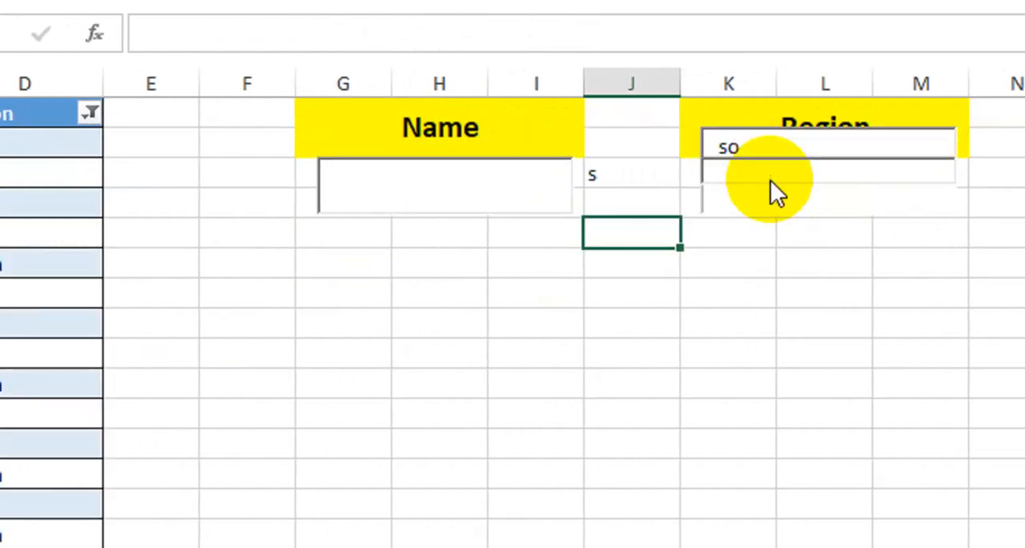
type("west")
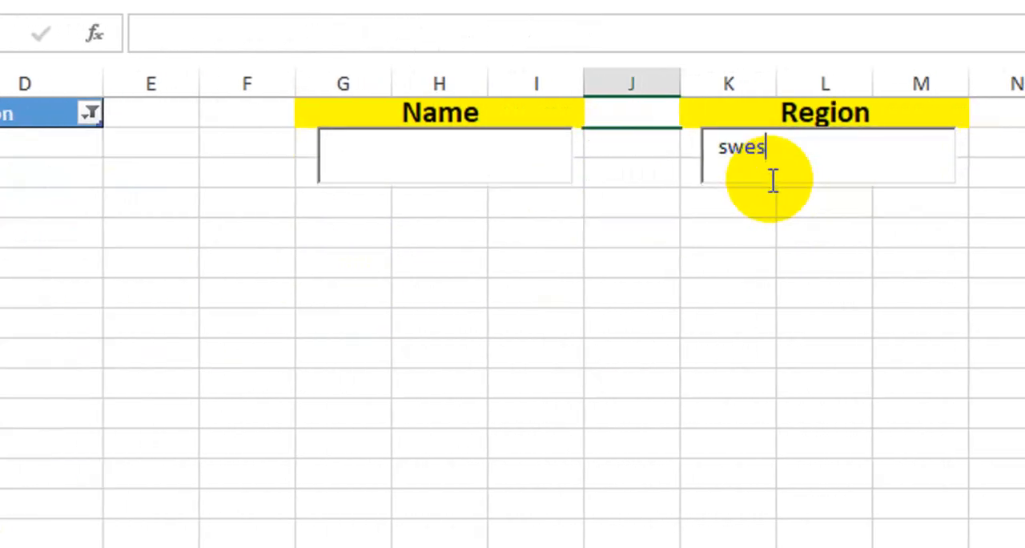
key("BackSpace")
key("BackSpace")
key("BackSpace")
key("BackSpace")
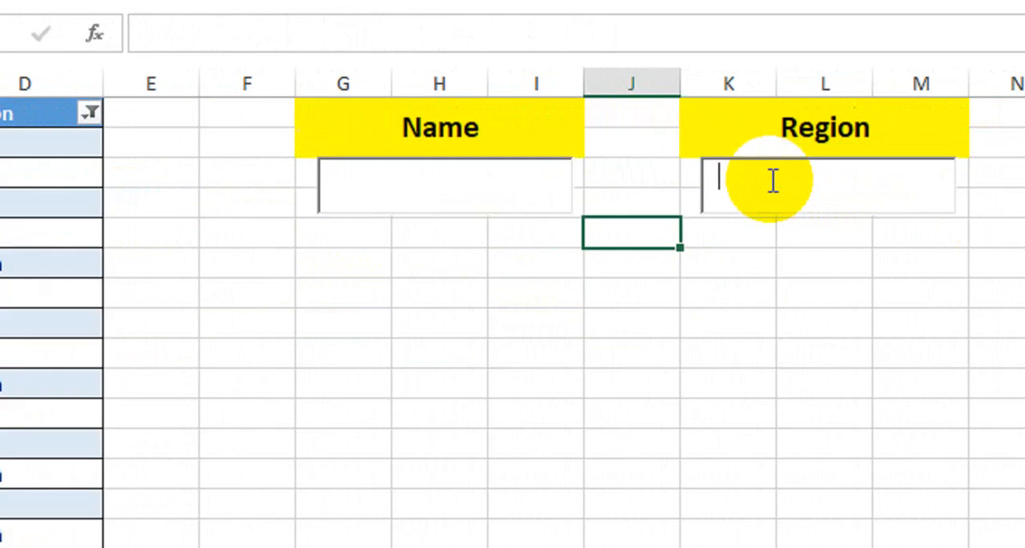
type("wes")
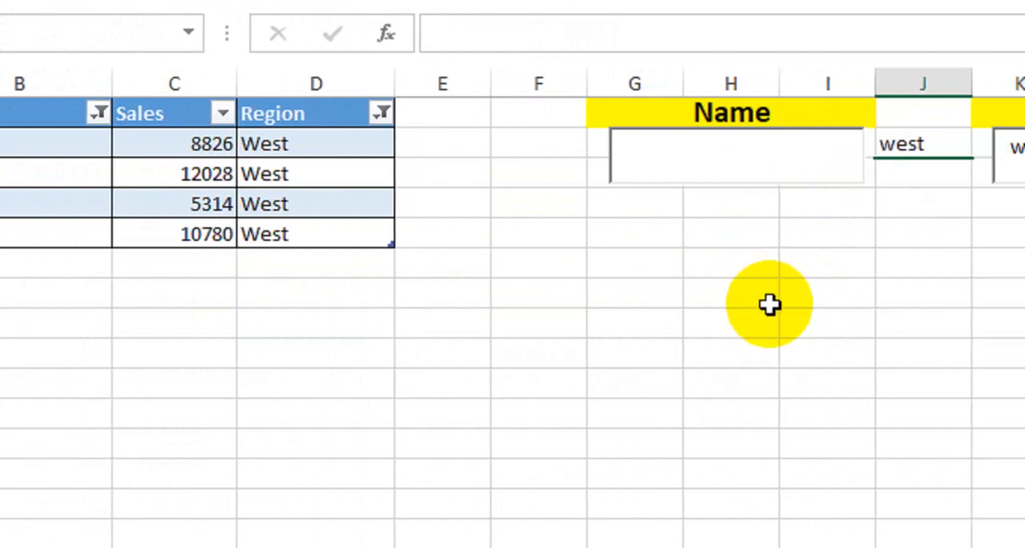
left_click(771, 350)
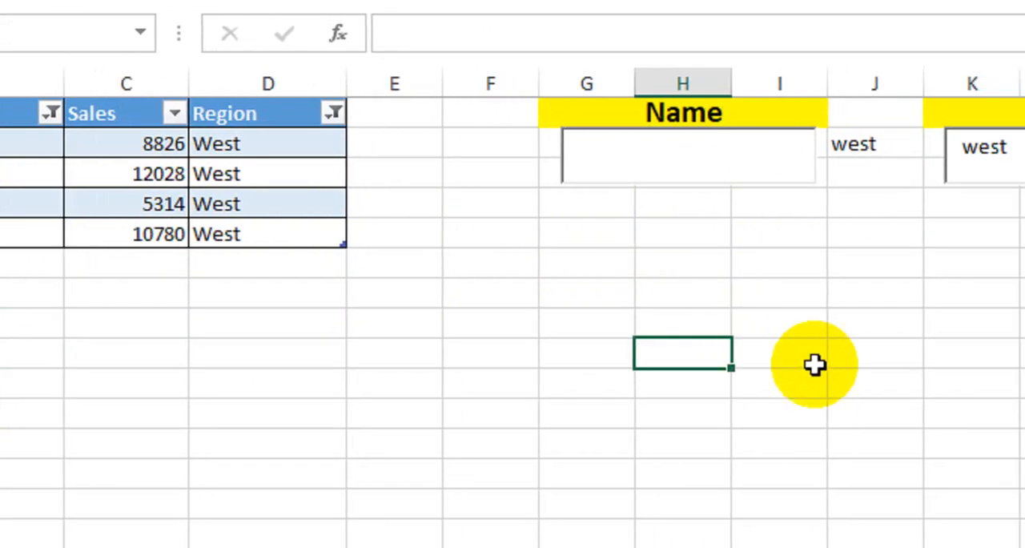